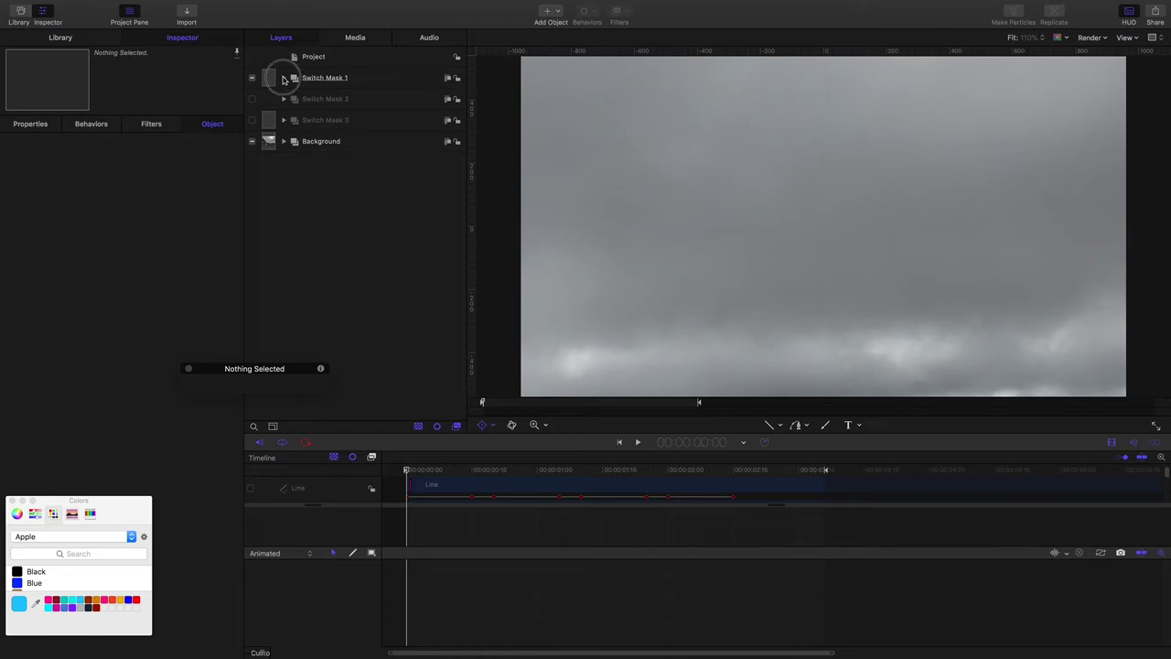
Step: Enable the magenta Line layer in Switch Mask 1 and play the title animation, stopping mid-transition
click(253, 99)
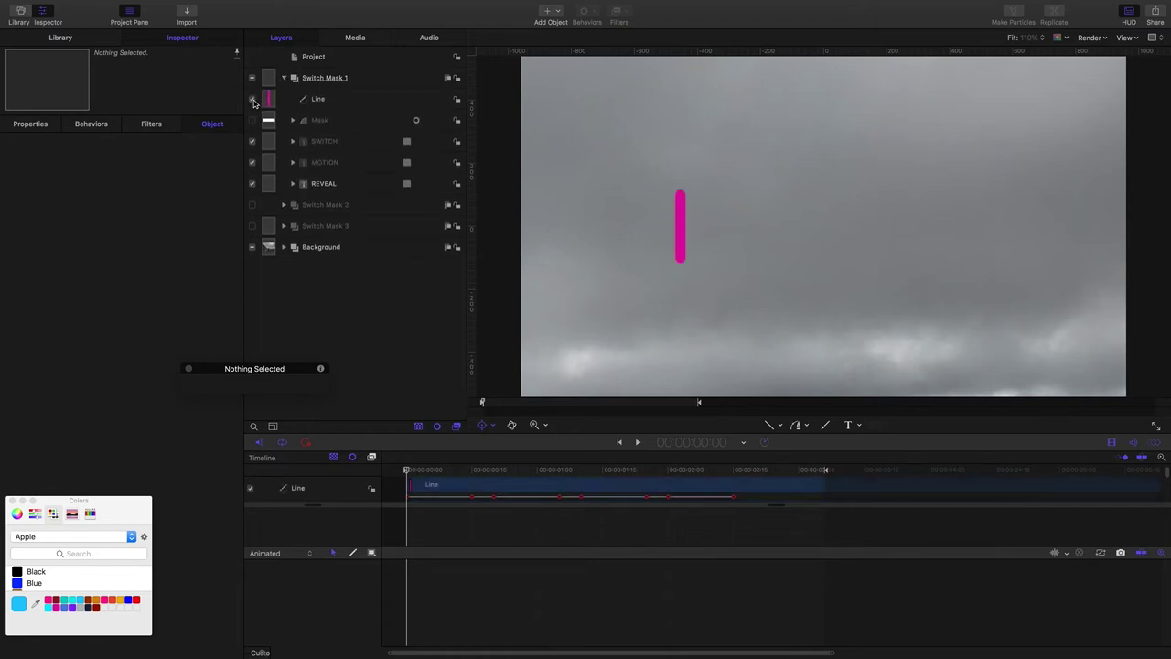
key(space)
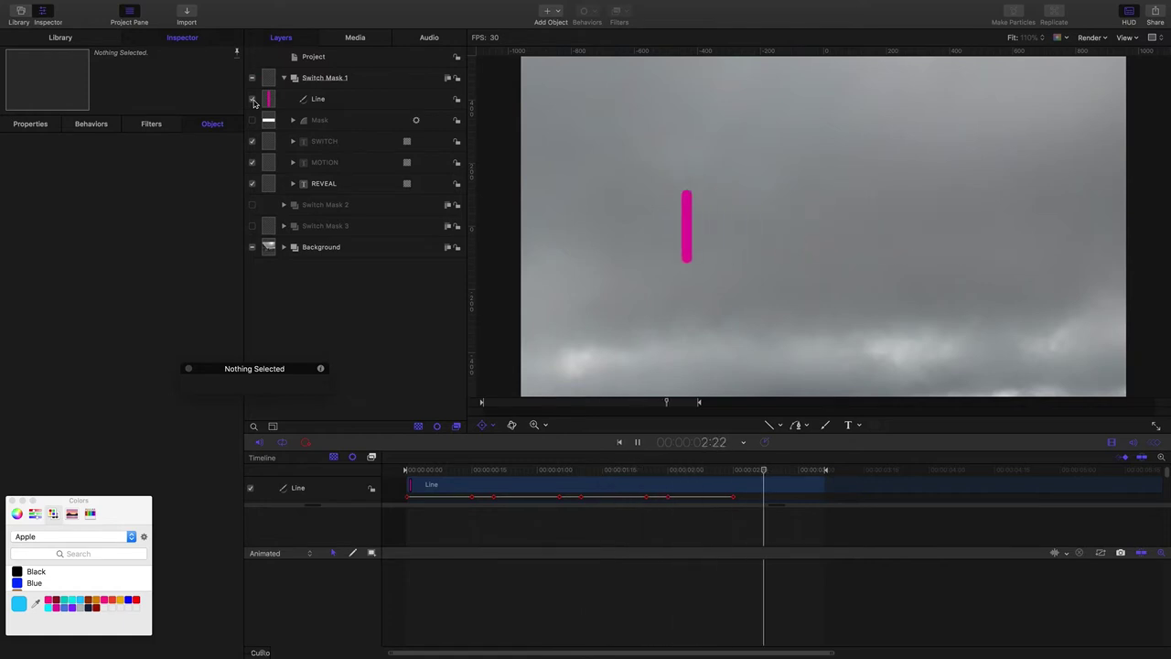
key(space)
Step: Switch to the Switch Mask Steps project from the Window menu
mouse_move(375, 5)
click(301, 7)
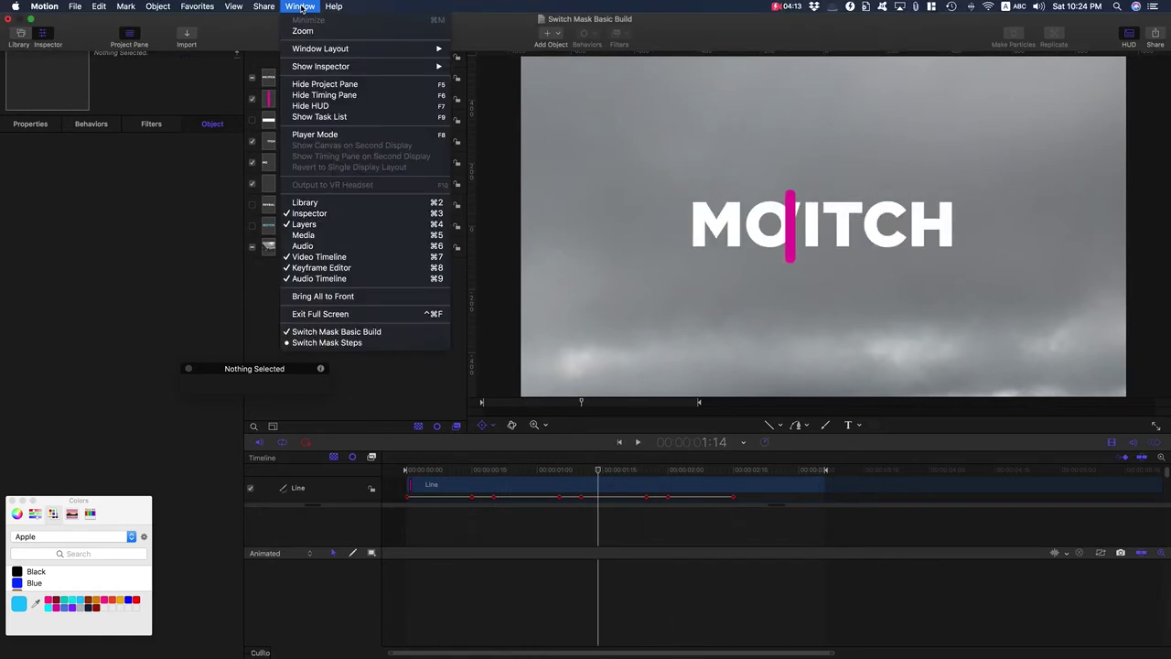
click(338, 345)
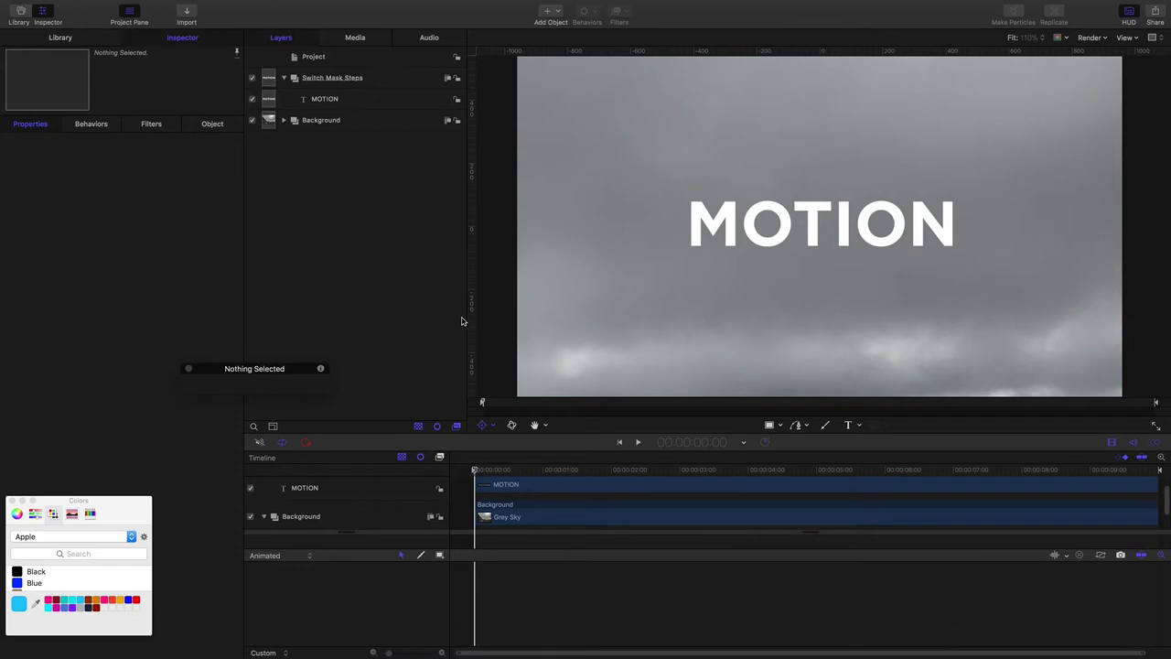
Step: Select the MOTION text layer and show its Text settings in the Inspector
click(325, 99)
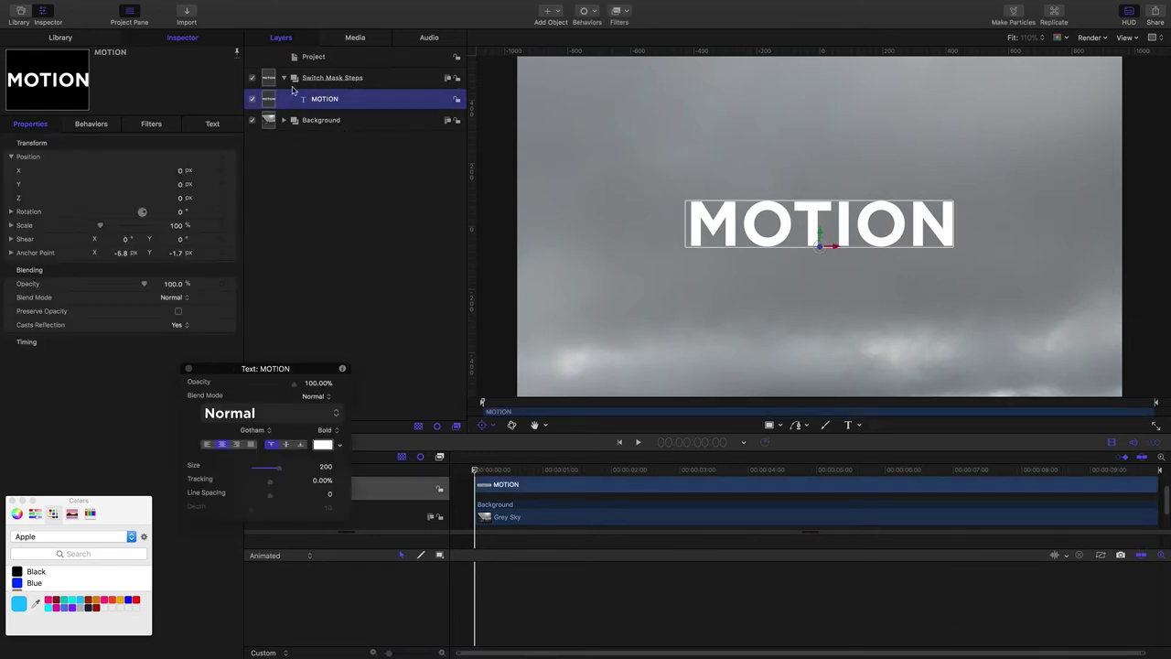
click(211, 124)
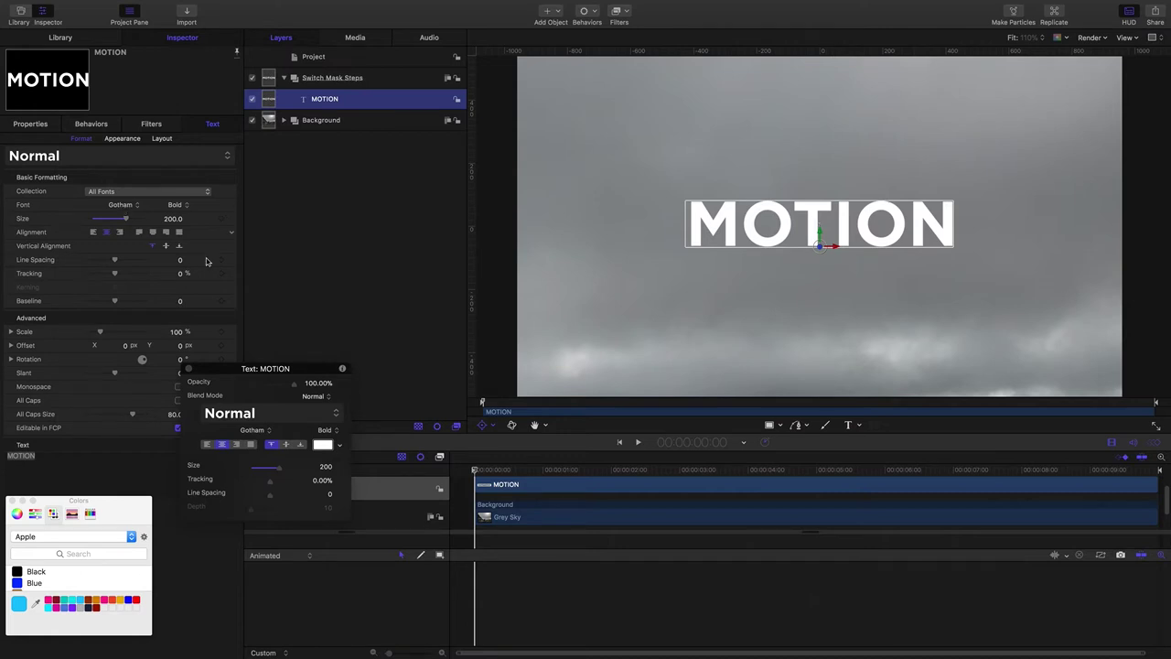
drag(322, 370, 179, 370)
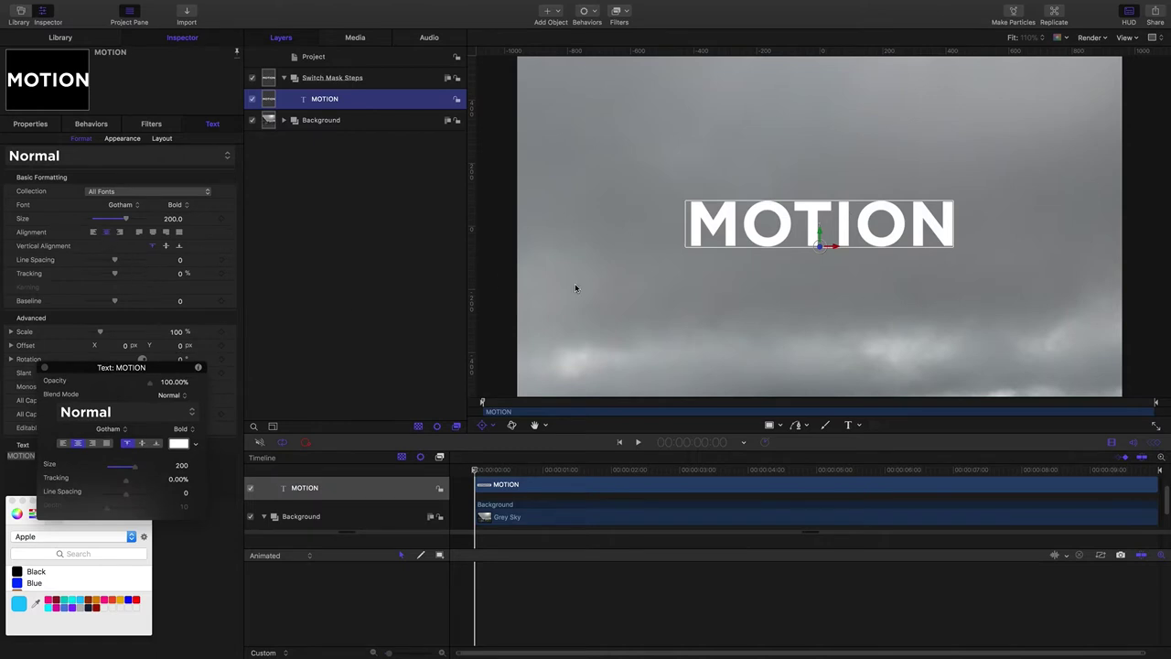
Step: Draw a white rectangle over the MOTION title and add an Image Mask to MOTION
click(768, 426)
drag(682, 193, 961, 261)
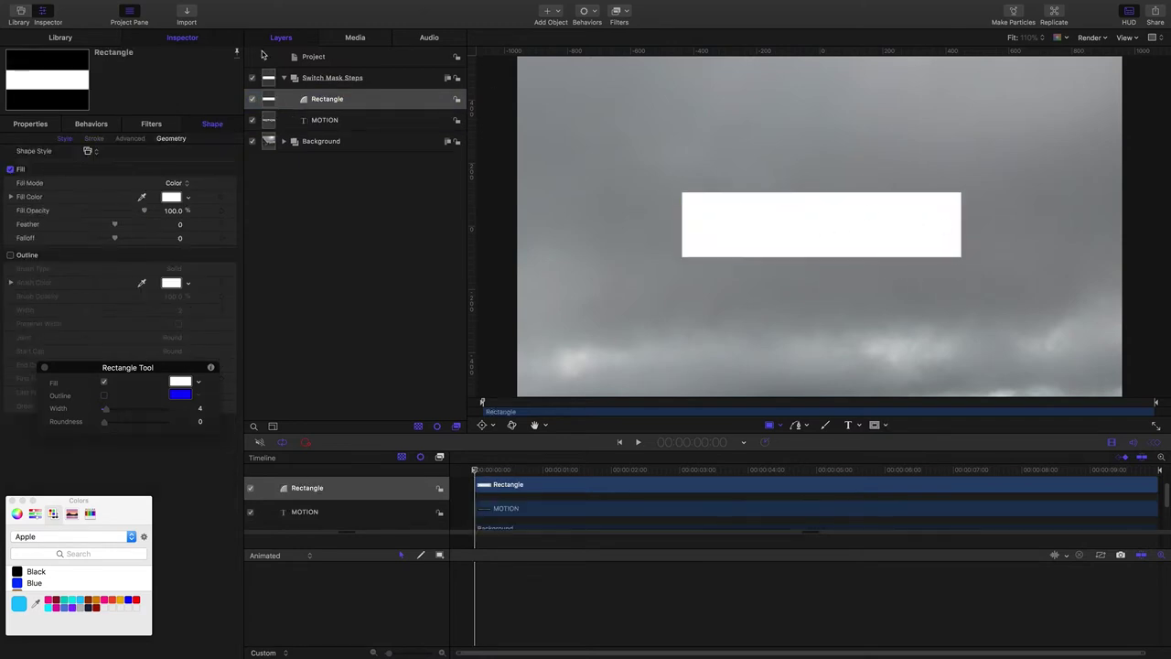
click(324, 120)
right_click(324, 119)
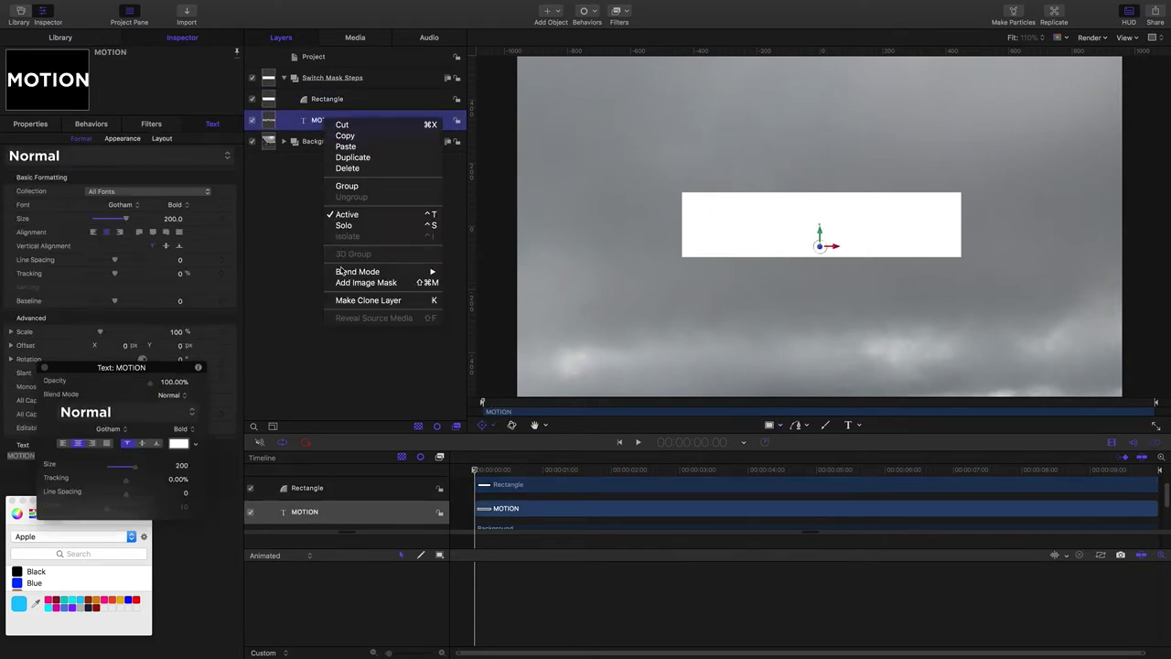
click(346, 282)
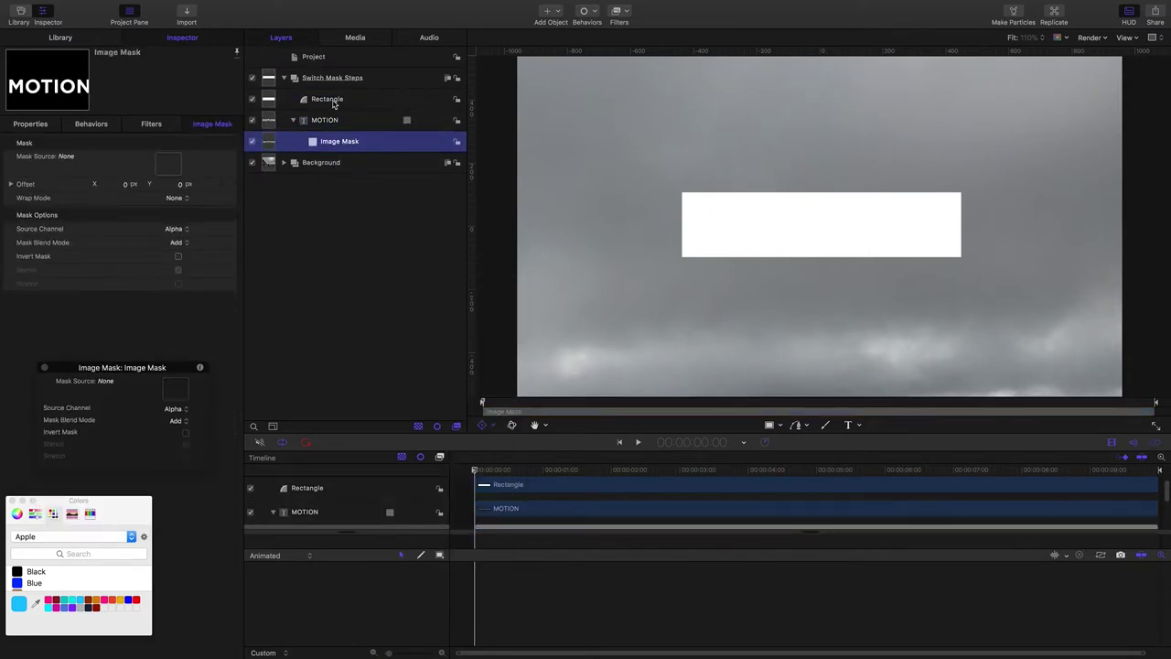
Step: Make the Rectangle the mask source and test the mask by sliding its Position X
drag(333, 104, 175, 163)
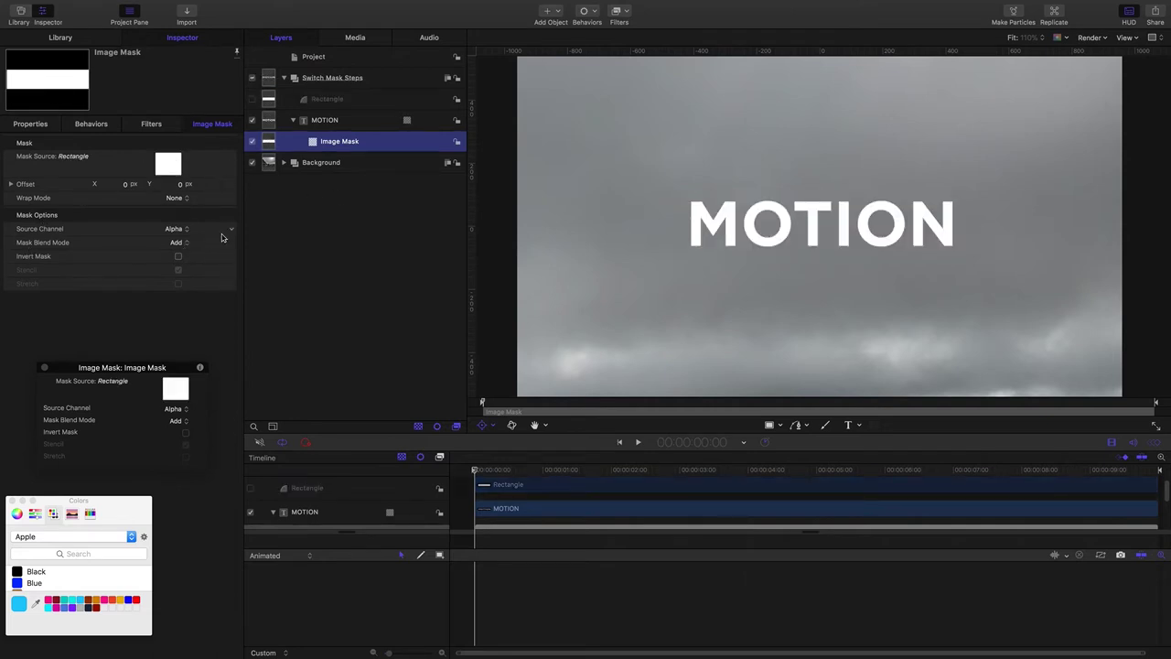
click(337, 104)
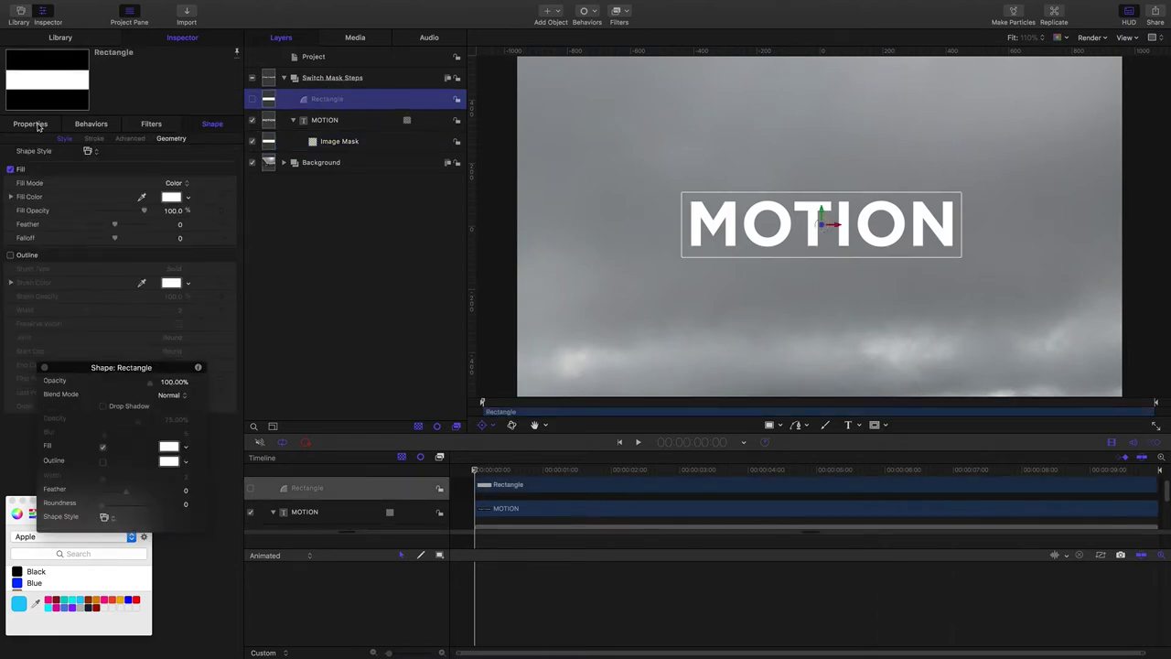
click(39, 125)
mouse_move(177, 173)
mouse_down()
mouse_move(128, 173)
mouse_move(173, 171)
mouse_up()
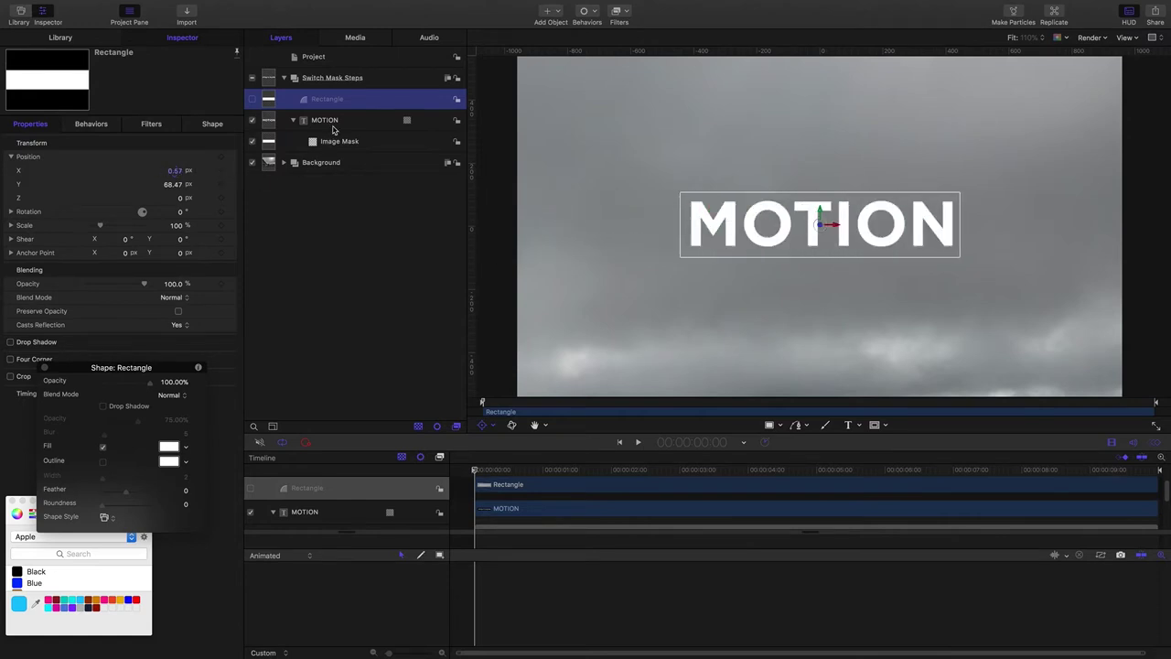
click(332, 122)
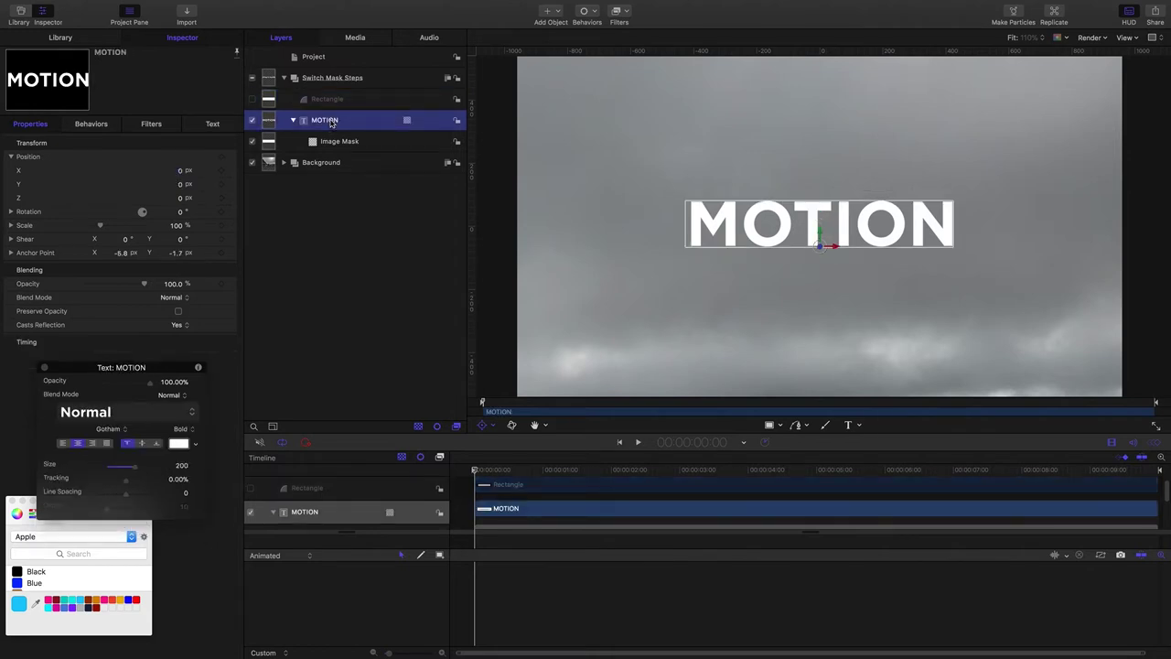
Step: Duplicate the MOTION layer and retype the copy's text as SWITCH
key(super+d)
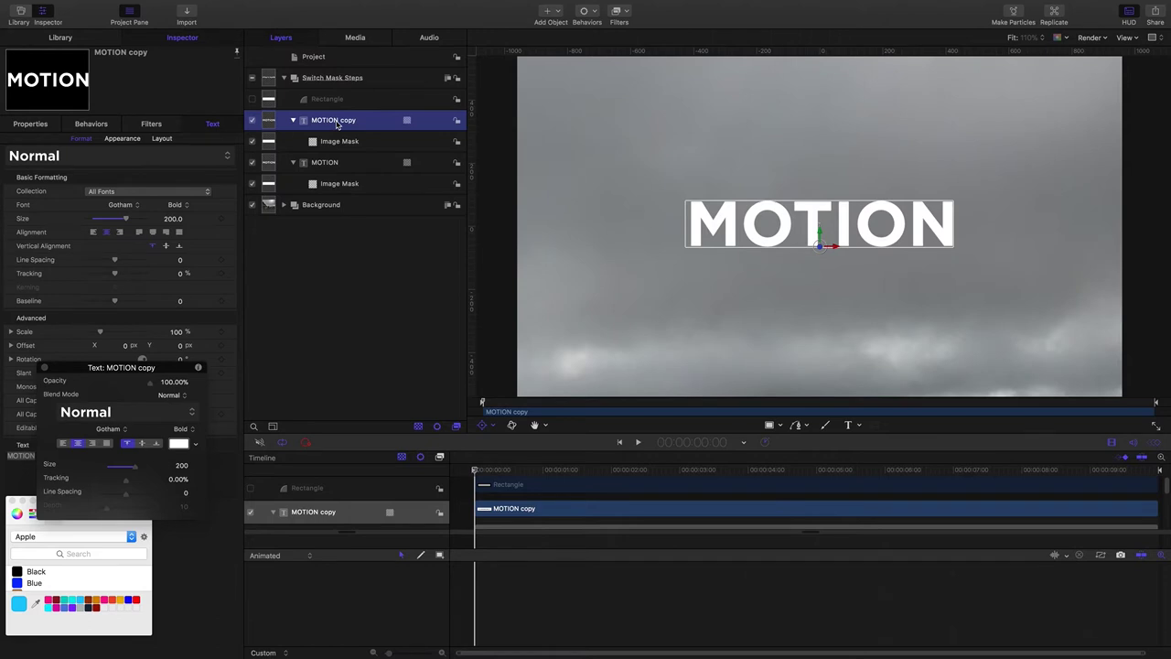
double_click(335, 120)
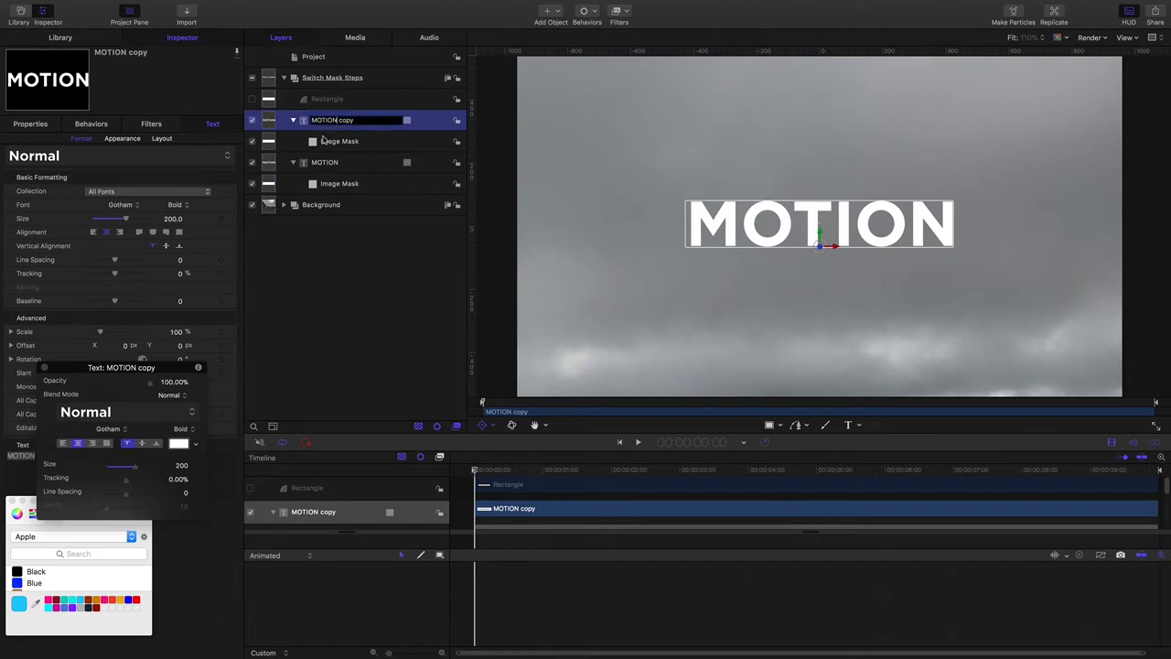
super+click(338, 120)
click(338, 120)
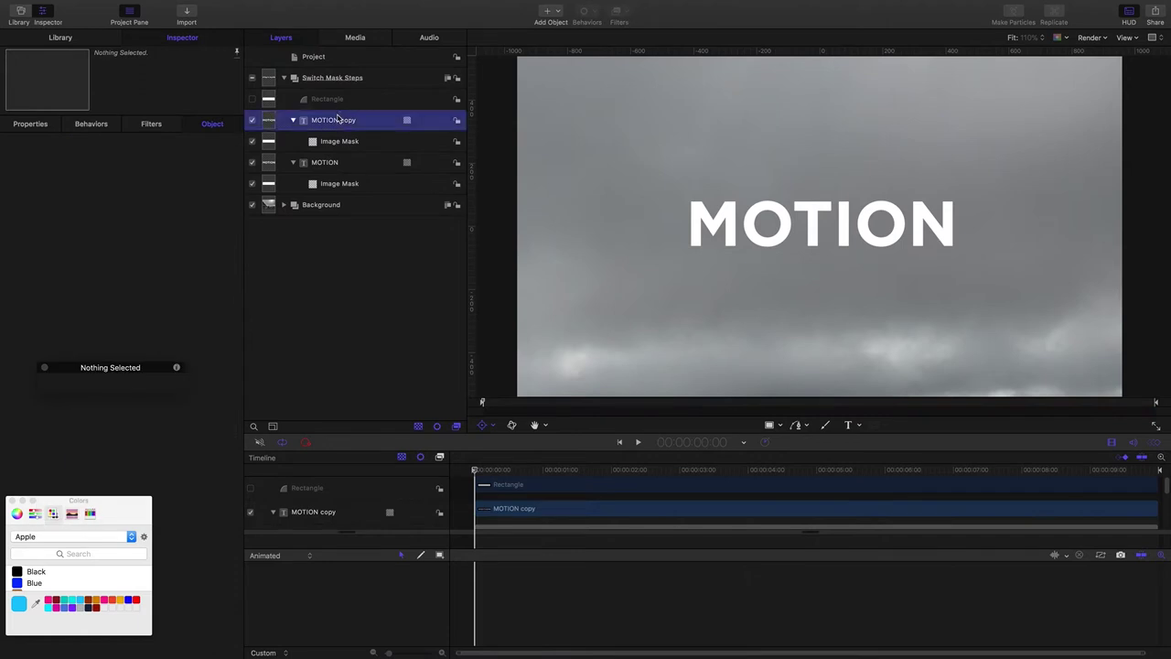
drag(120, 369, 295, 334)
drag(37, 455, 3, 456)
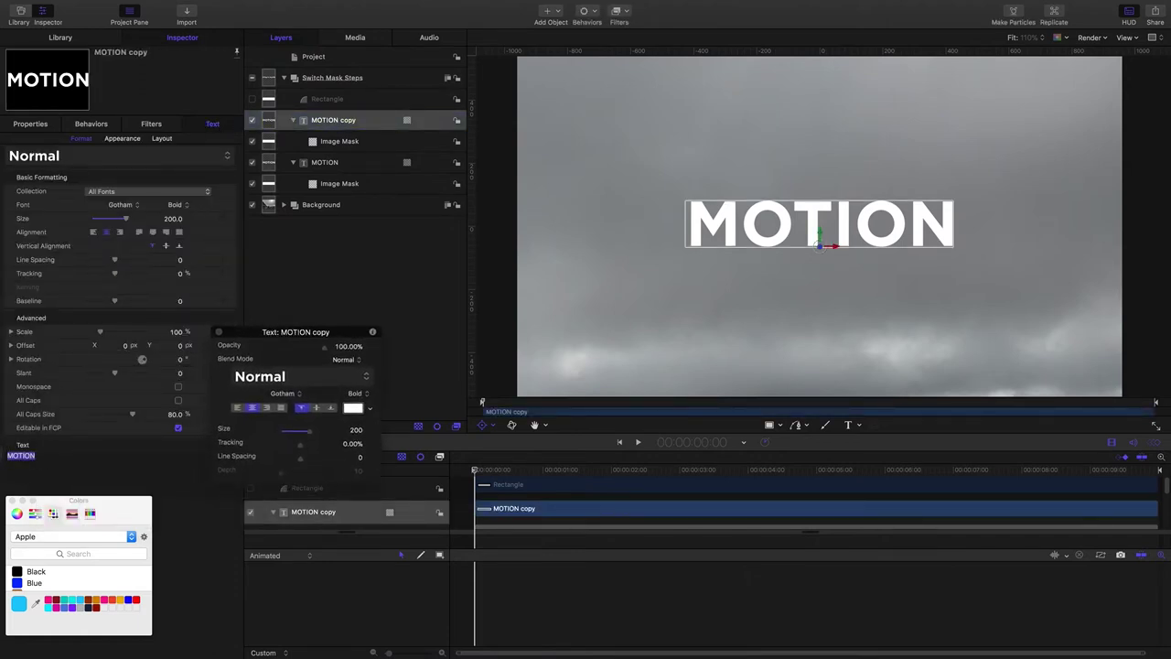
text(SWITCH)
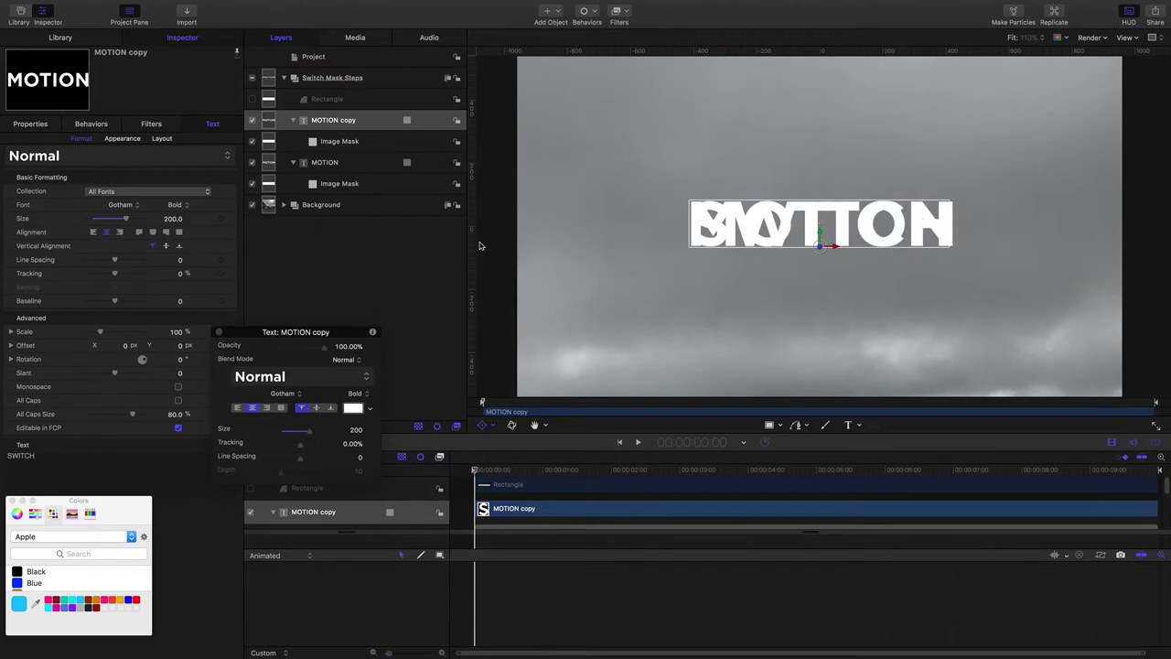
Step: Set the MOTION copy's Image Mask blend mode to Subtract
click(380, 261)
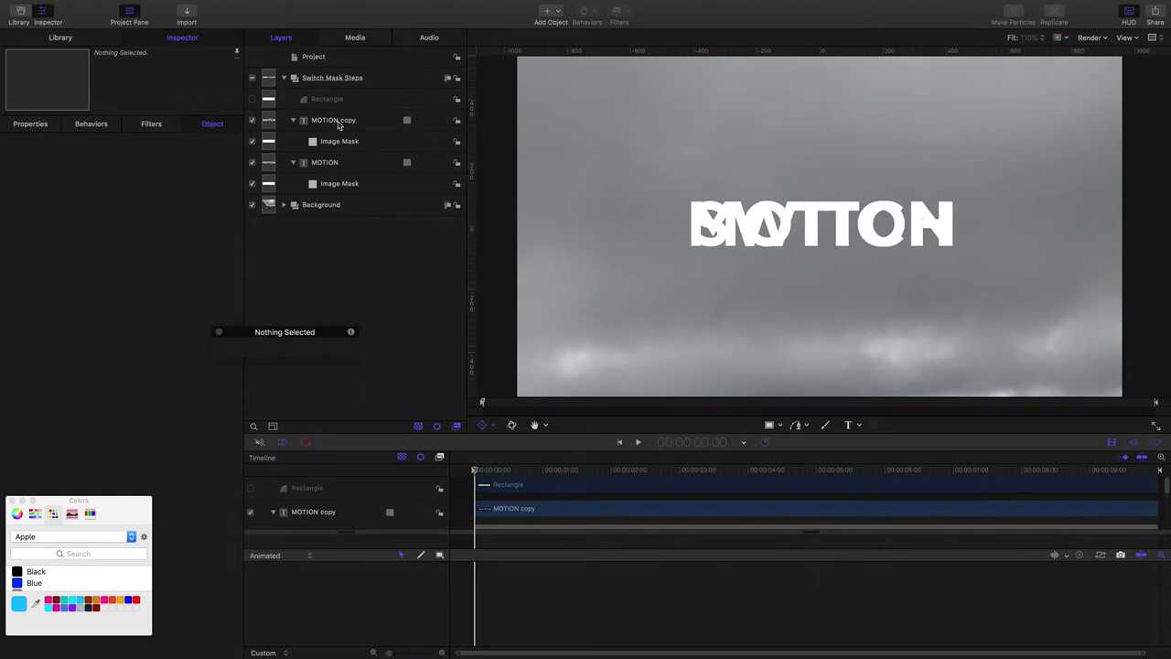
click(338, 123)
click(340, 142)
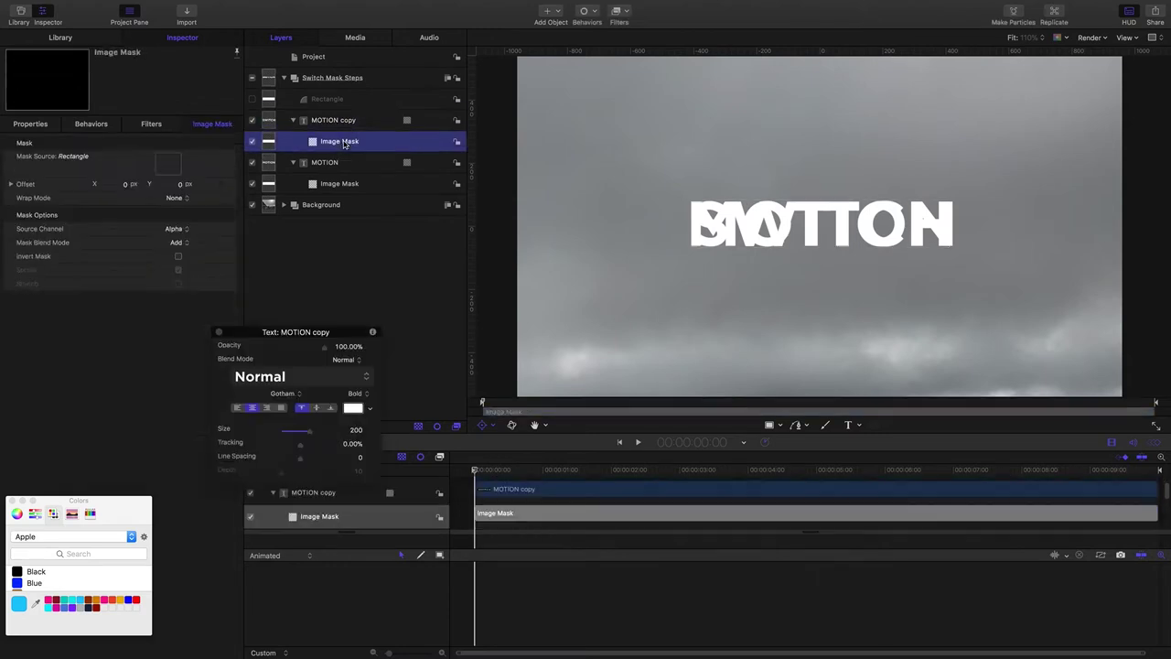
click(187, 245)
click(183, 255)
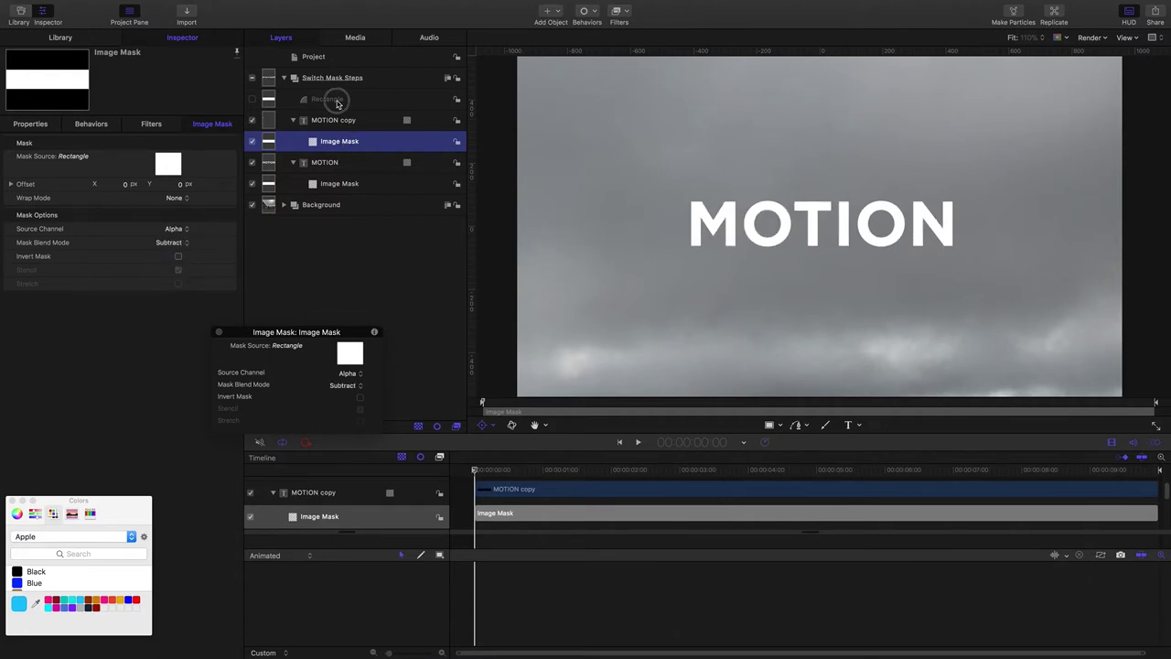
Step: Scrub the Rectangle's Position X to preview the switch, leaving it at 3.55
click(337, 103)
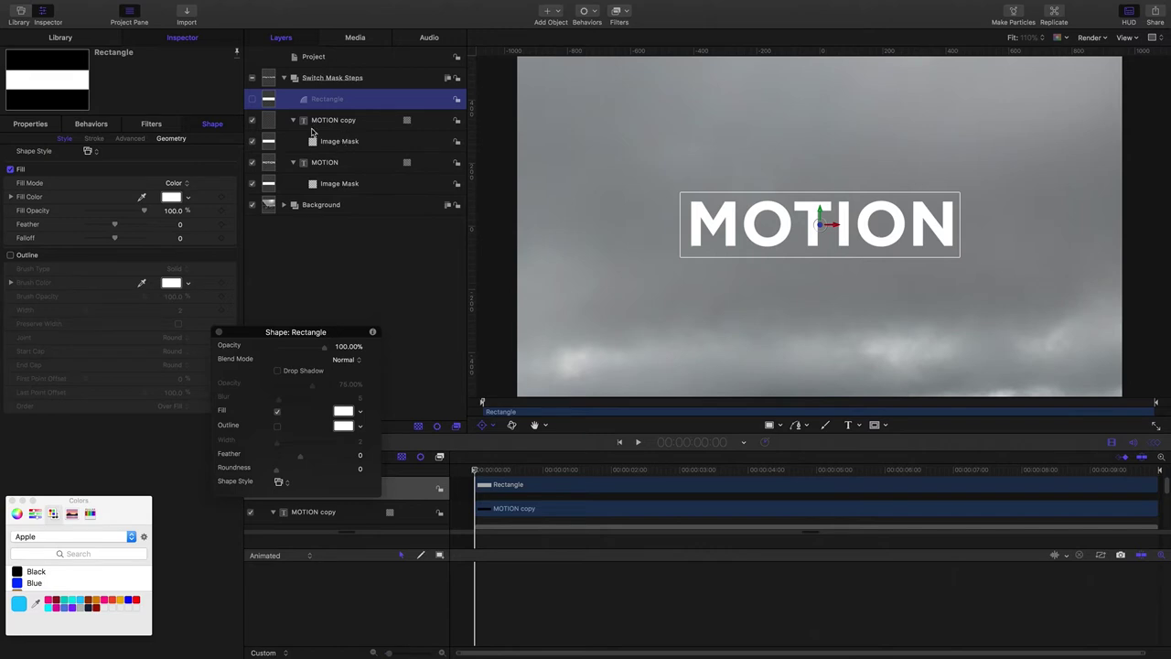
click(30, 123)
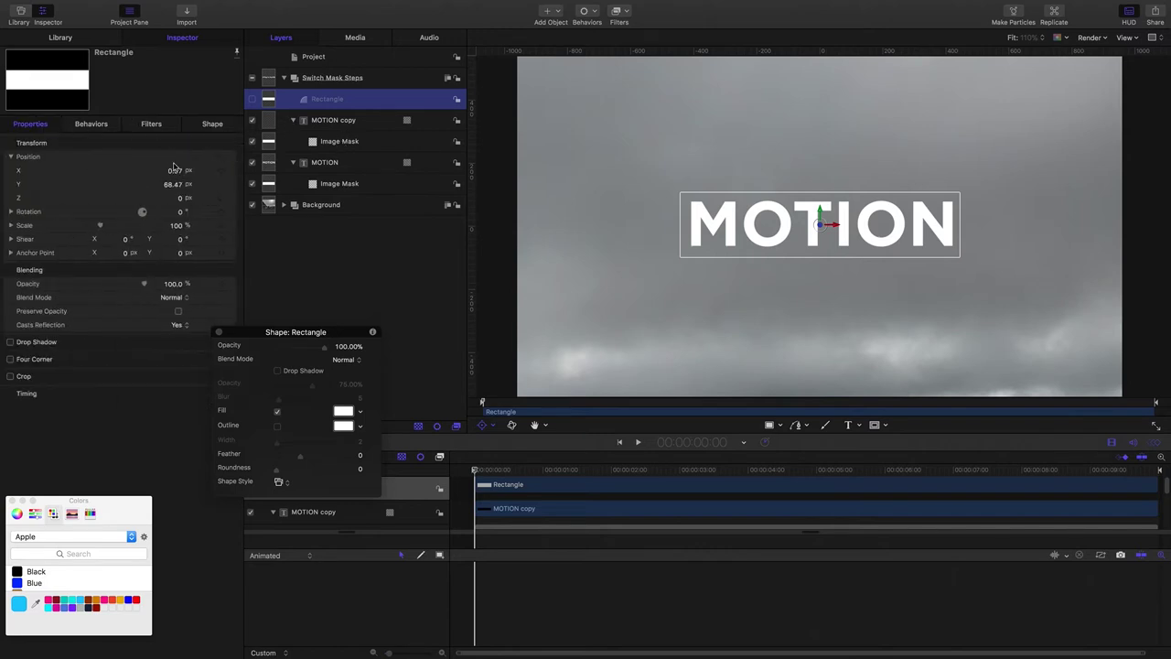
drag(178, 174, 133, 173)
Step: Draw a vertical line just left of the MOTION title with the Line tool
click(356, 269)
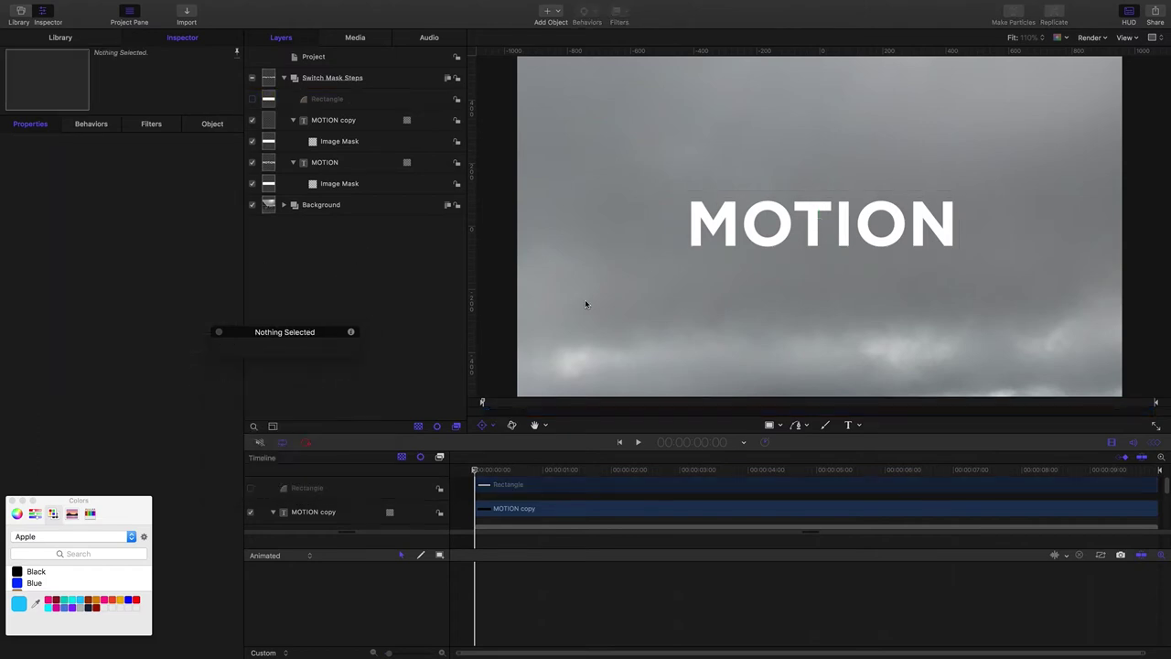
click(779, 426)
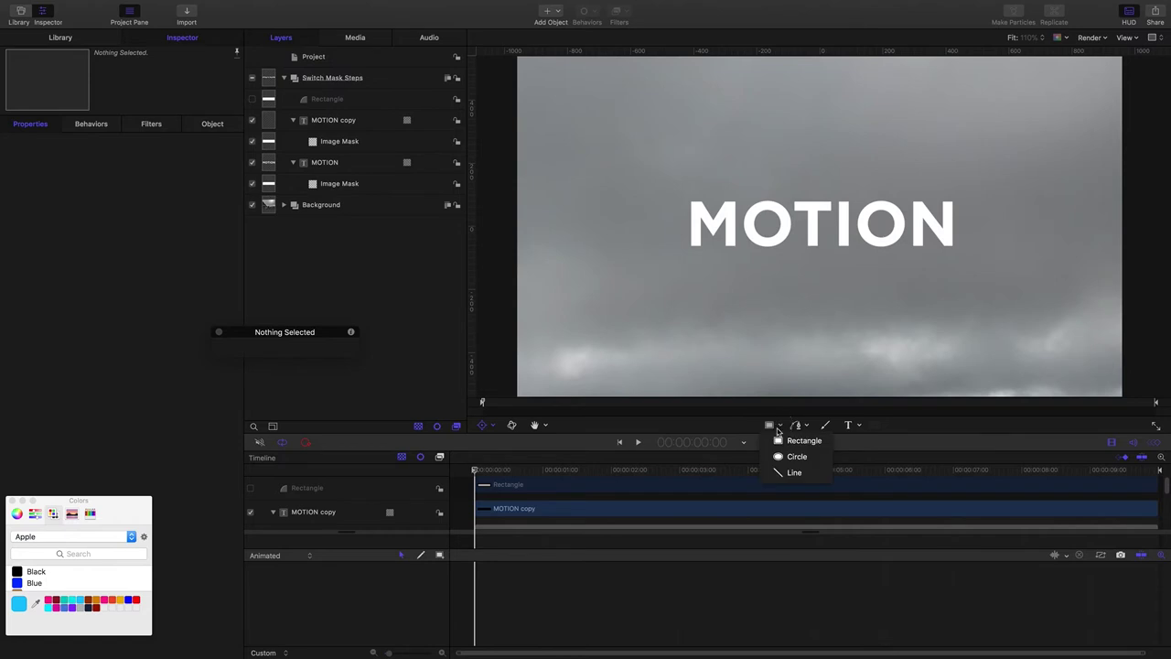
click(778, 472)
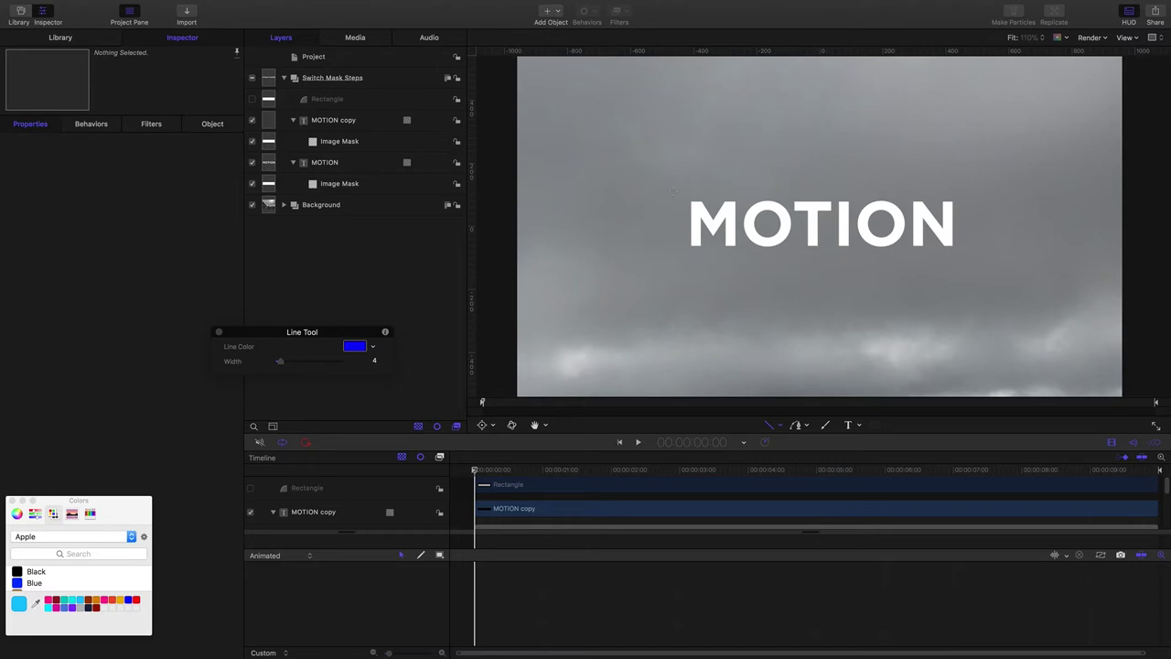
drag(680, 191, 681, 257)
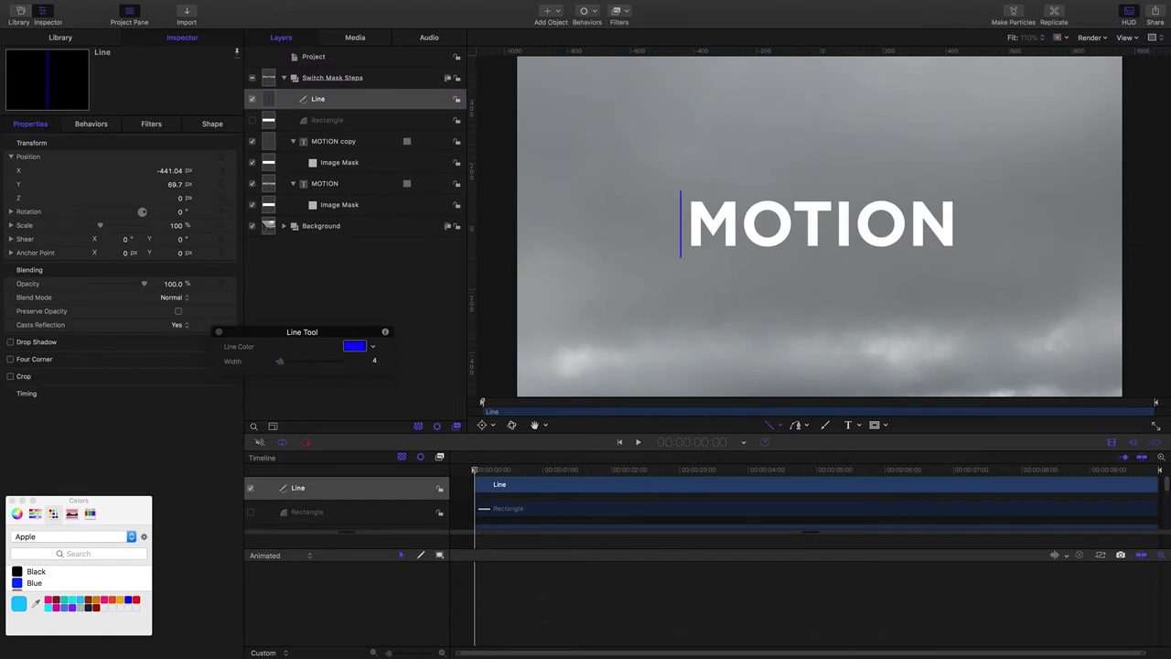
Step: Set the line's Point 1 Y to 100 and Point 2 Y to -100
click(212, 124)
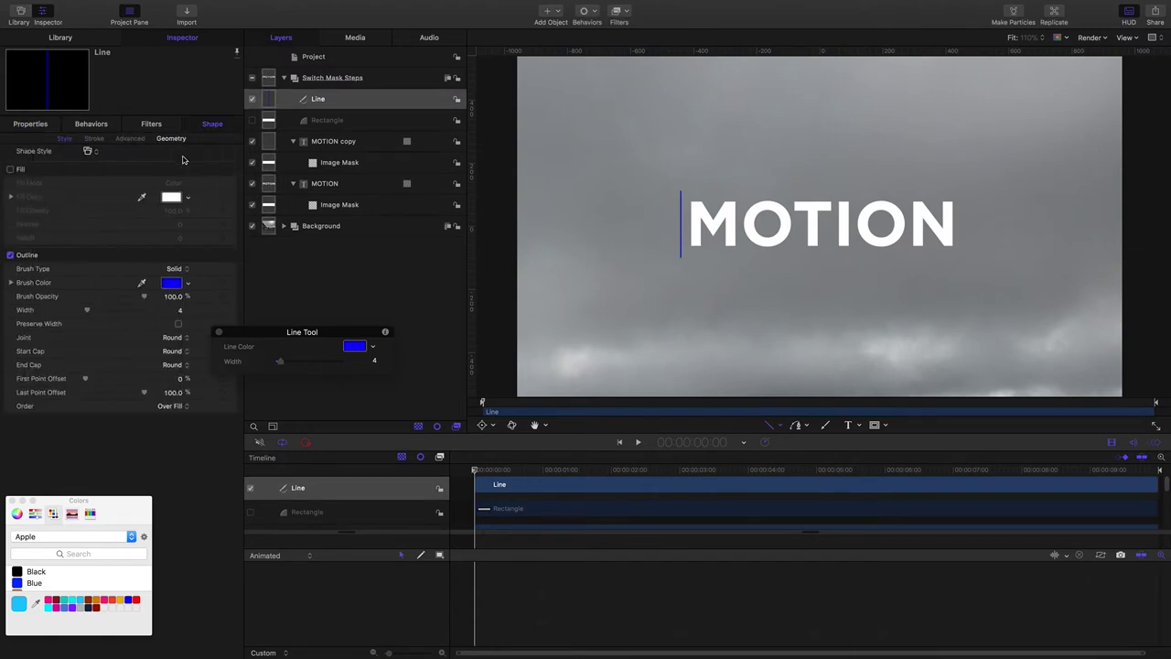
click(171, 138)
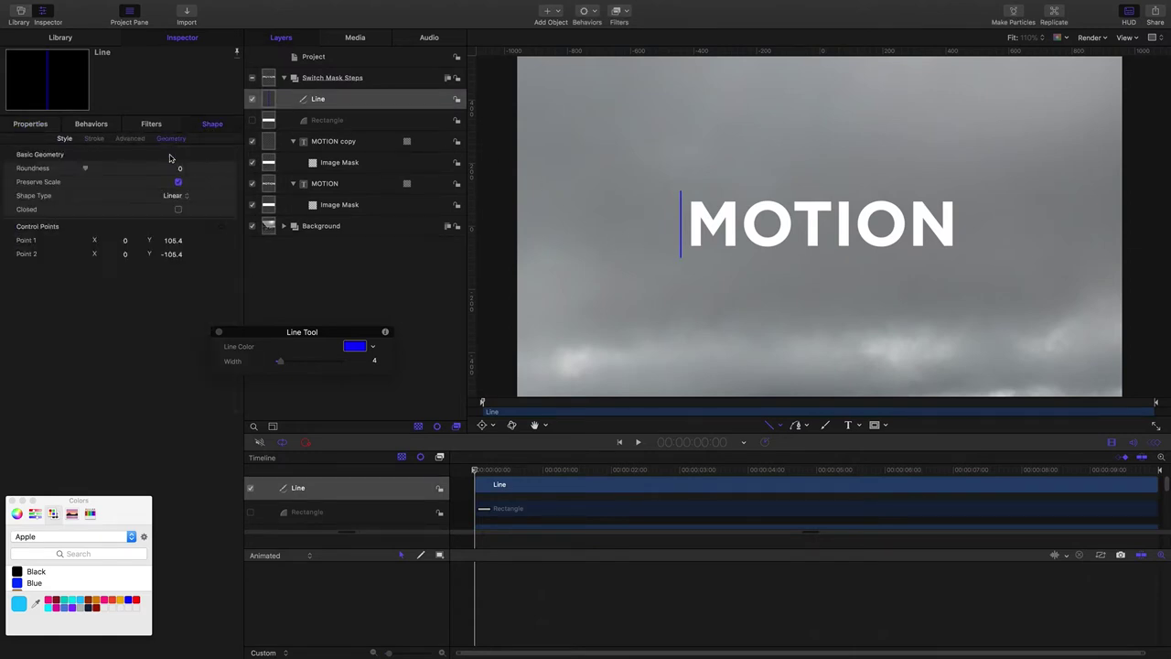
click(174, 241)
text(100)
key(Tab)
key(Tab)
text(-100)
key(Return)
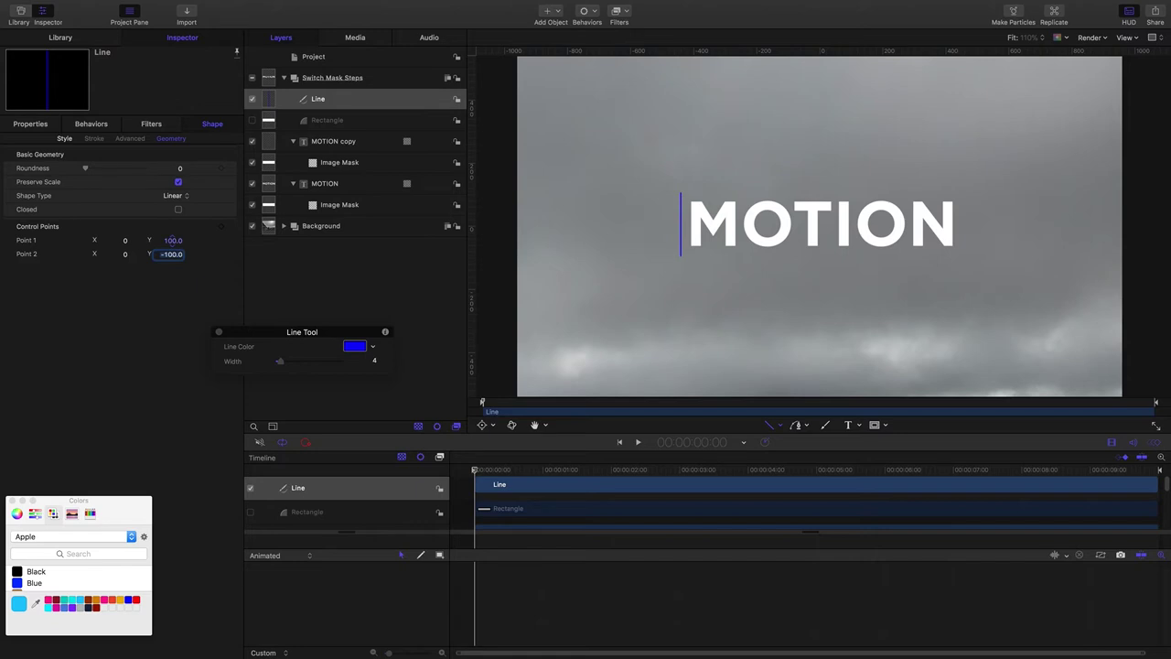
Step: Give the line a light-blue outline with width 30
click(65, 139)
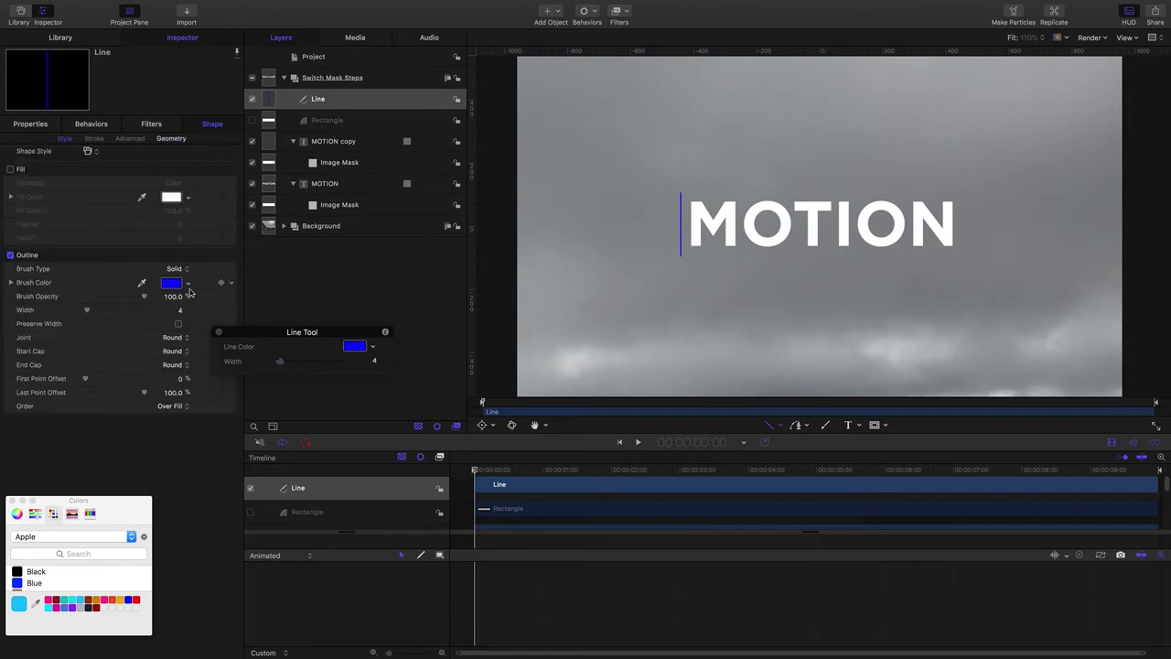
click(34, 583)
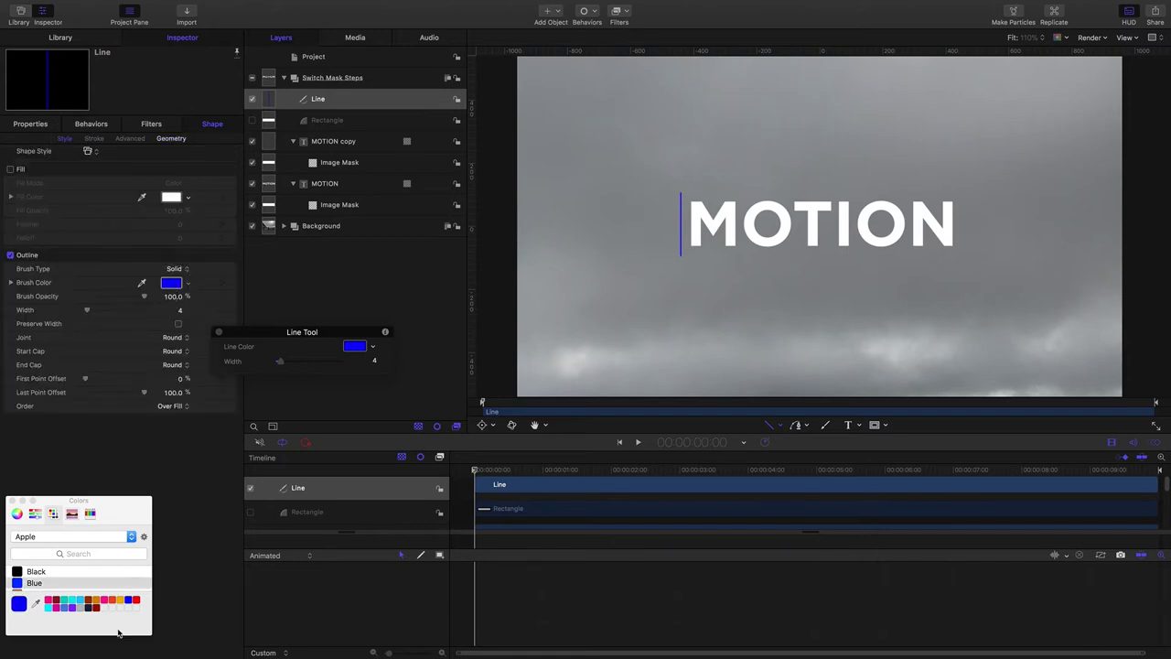
click(79, 602)
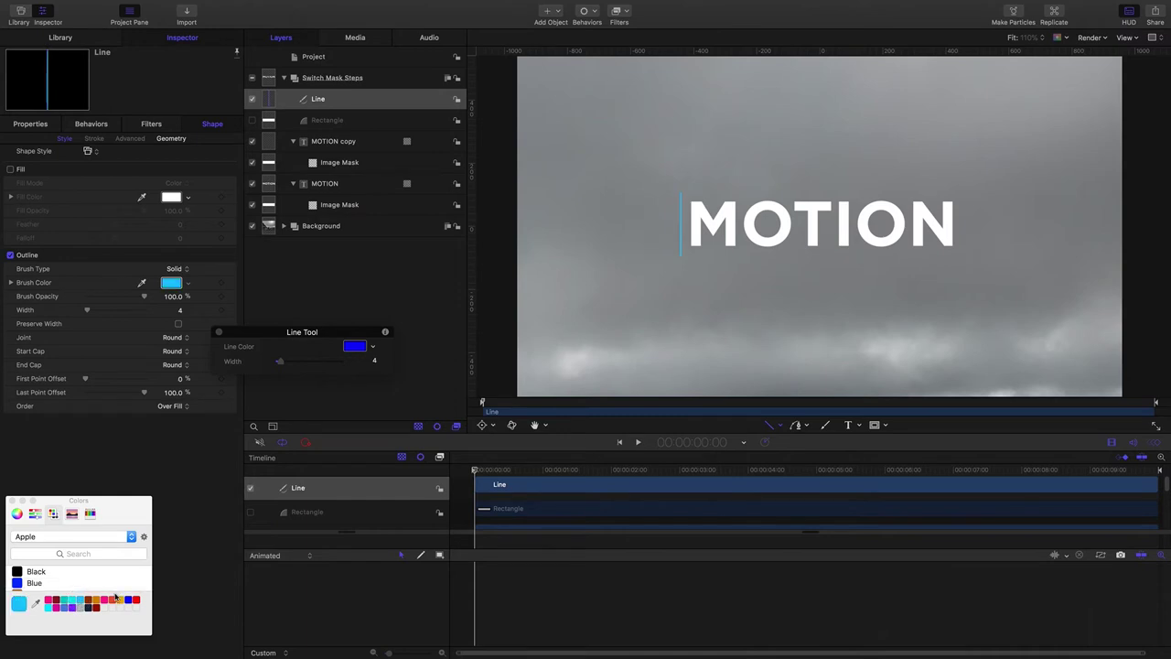
click(179, 311)
text(30)
key(Return)
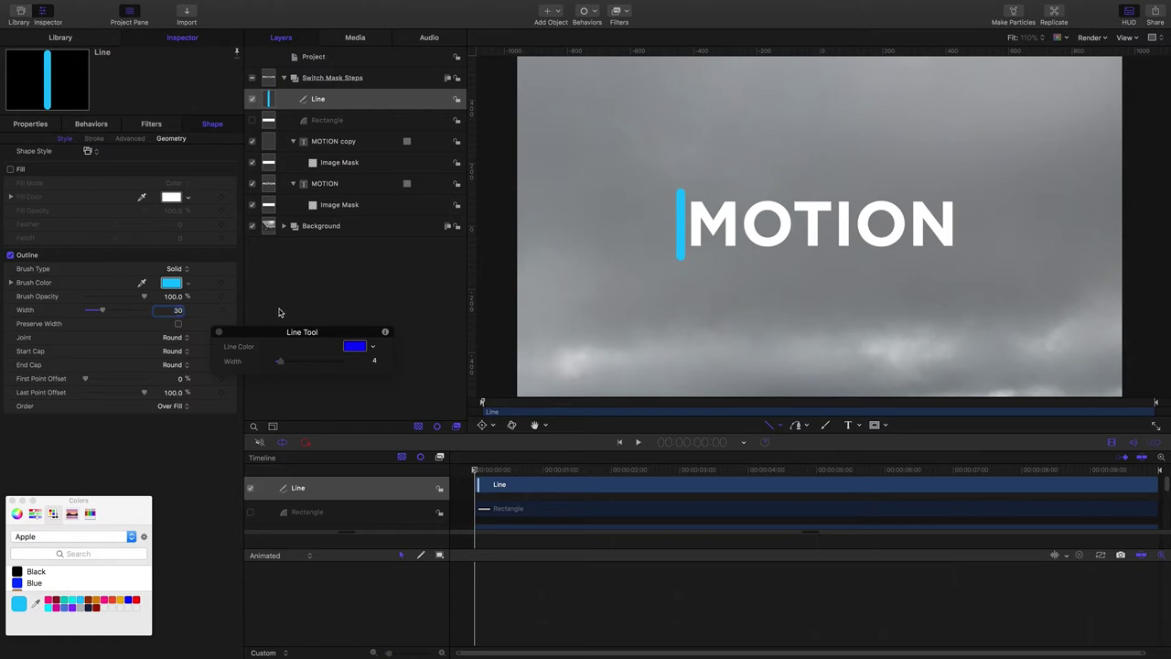
drag(275, 334, 324, 272)
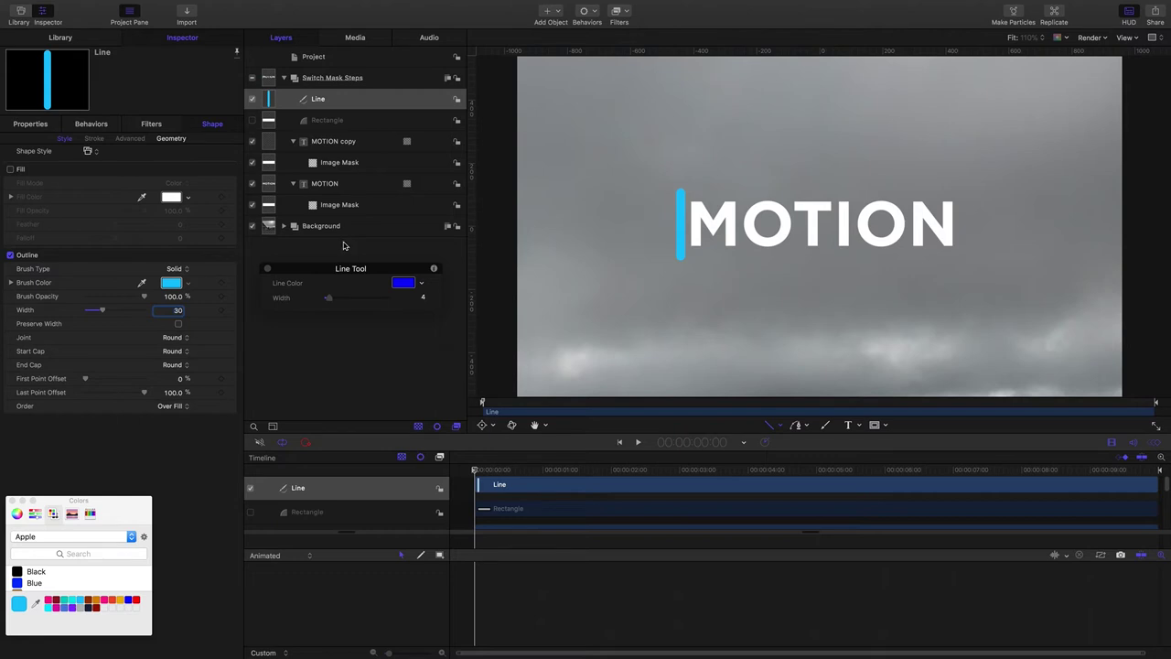
Step: Select the Rectangle layer, dismissing the Behaviors menu without adding anything
click(330, 125)
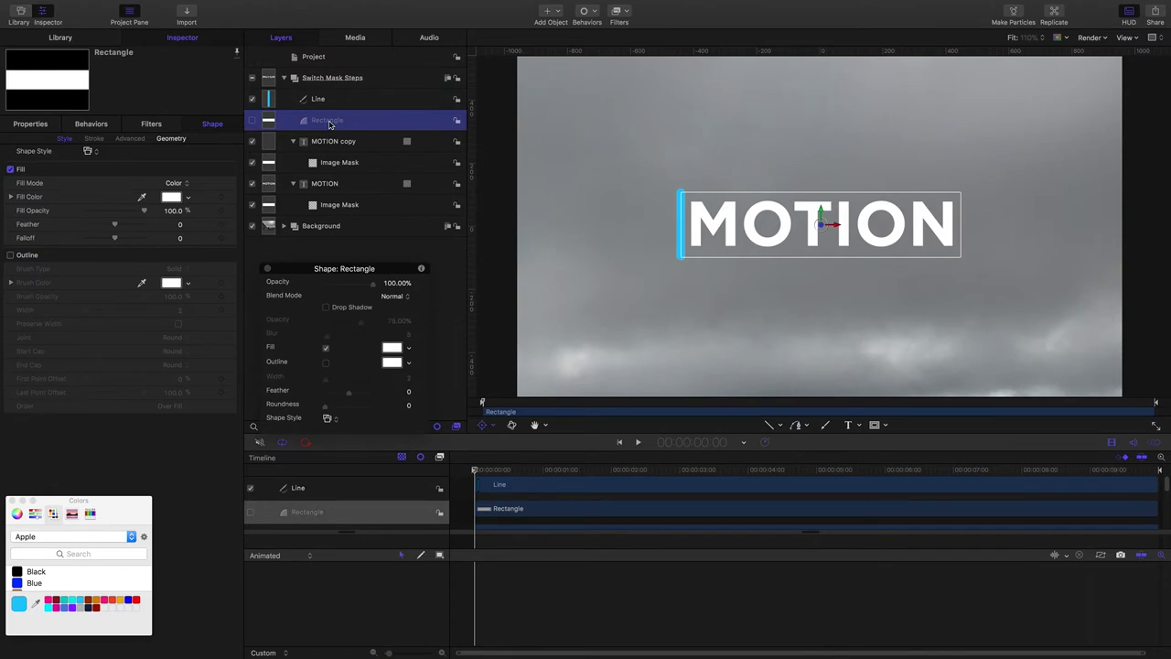
click(595, 11)
mouse_move(622, 37)
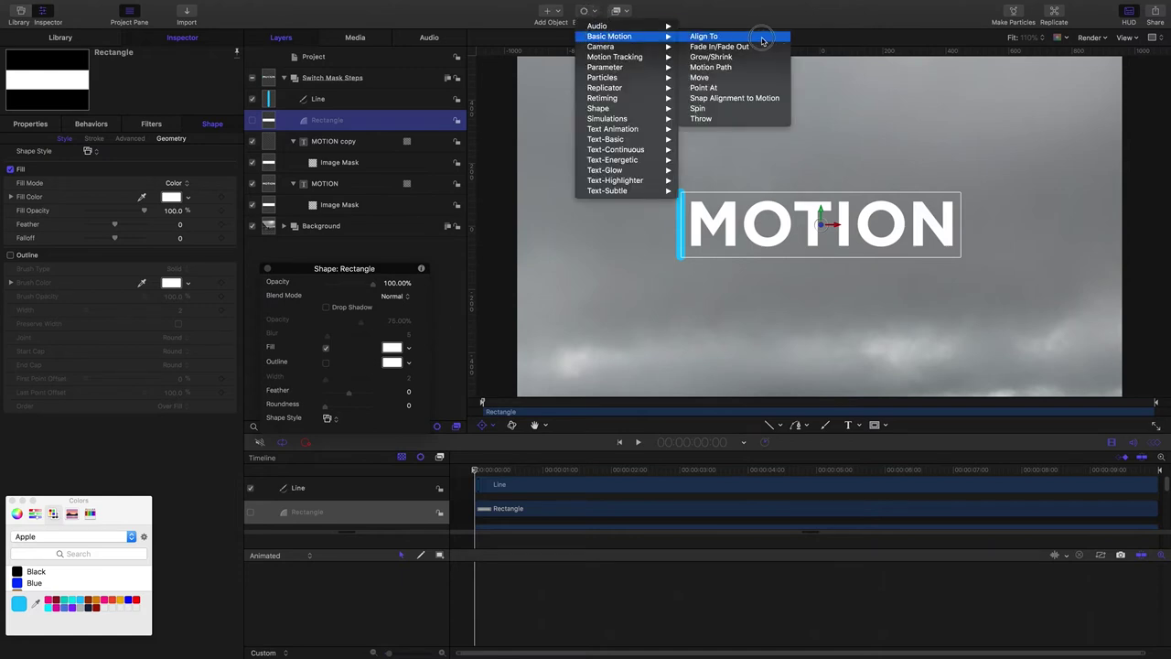
key(Escape)
key(Escape)
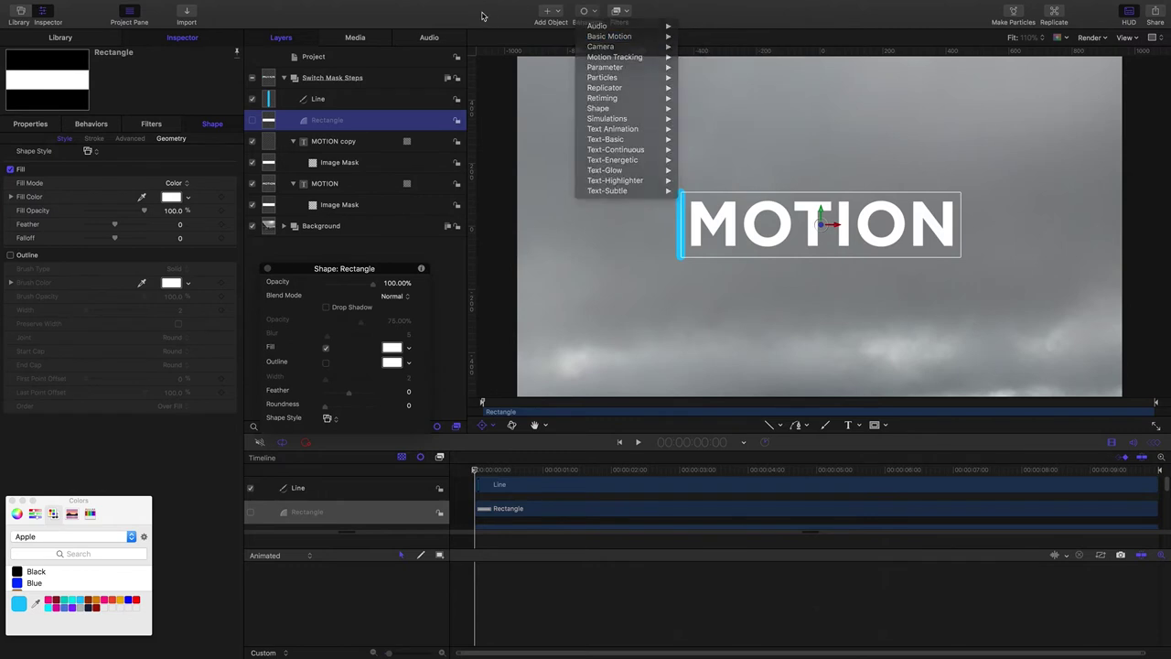
drag(402, 267, 223, 403)
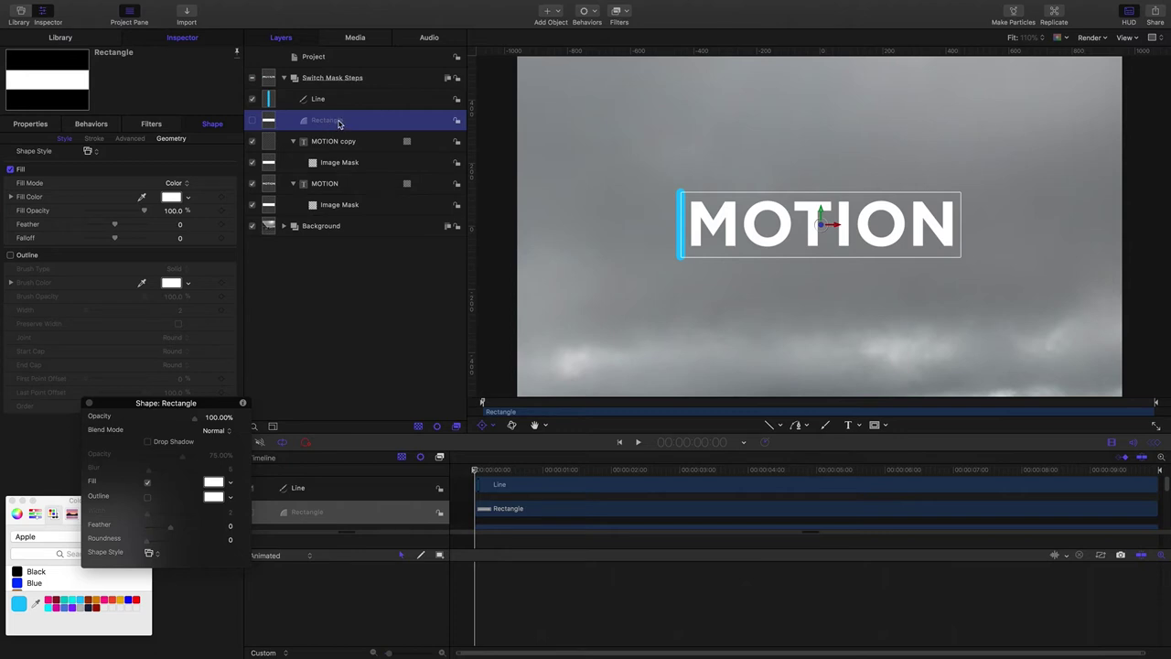
Step: Add a Link parameter behavior to the Rectangle's Position X
click(38, 125)
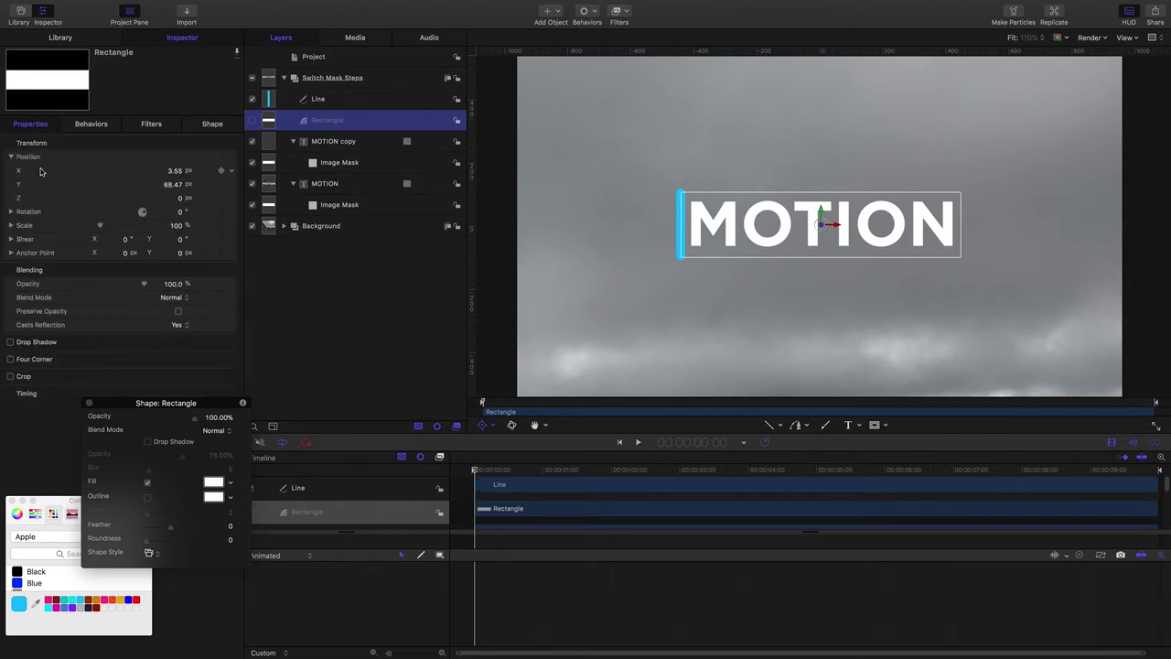
click(231, 173)
mouse_move(315, 276)
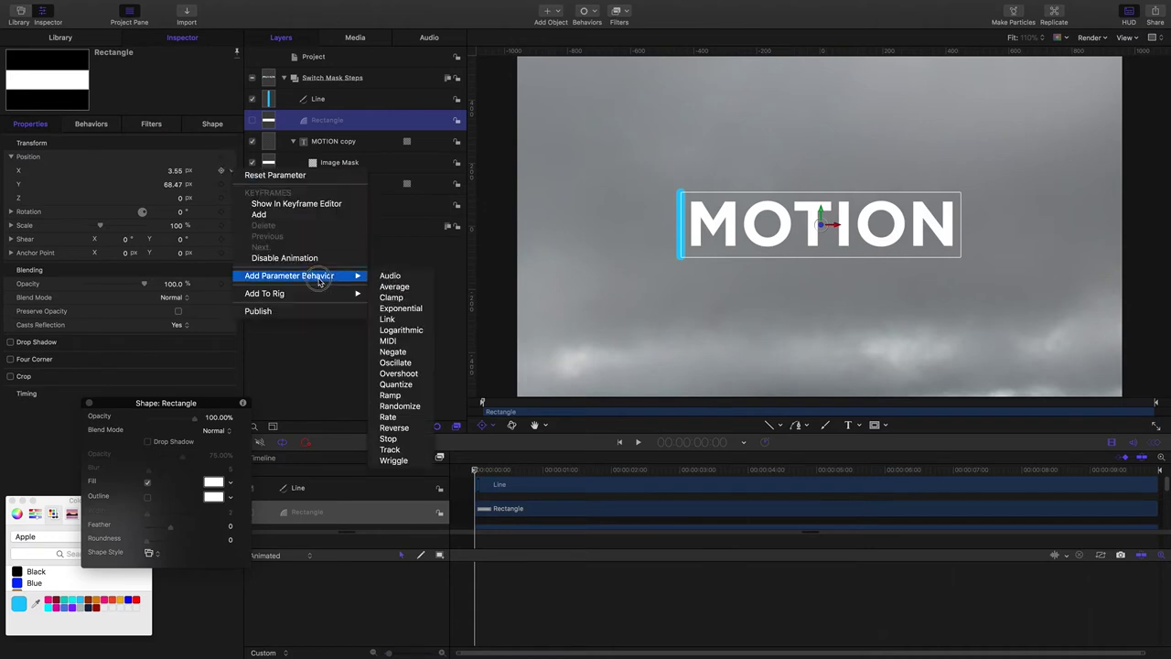
click(395, 319)
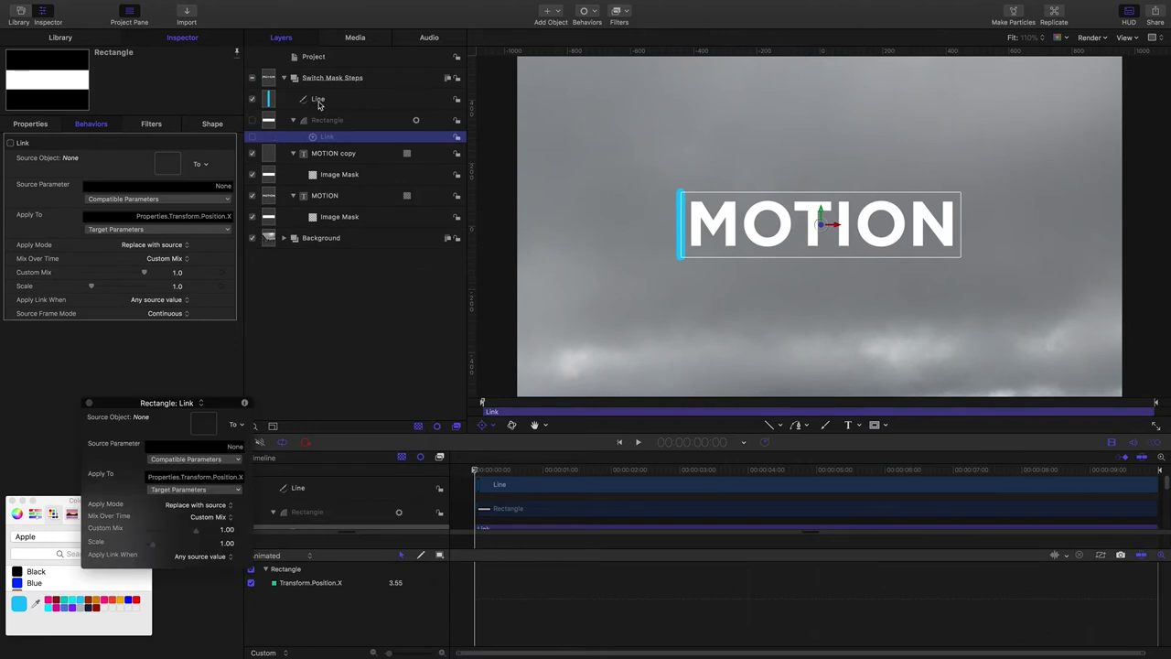
Step: Use the Line as the link's source object with an X offset of -442.8
drag(317, 99, 168, 164)
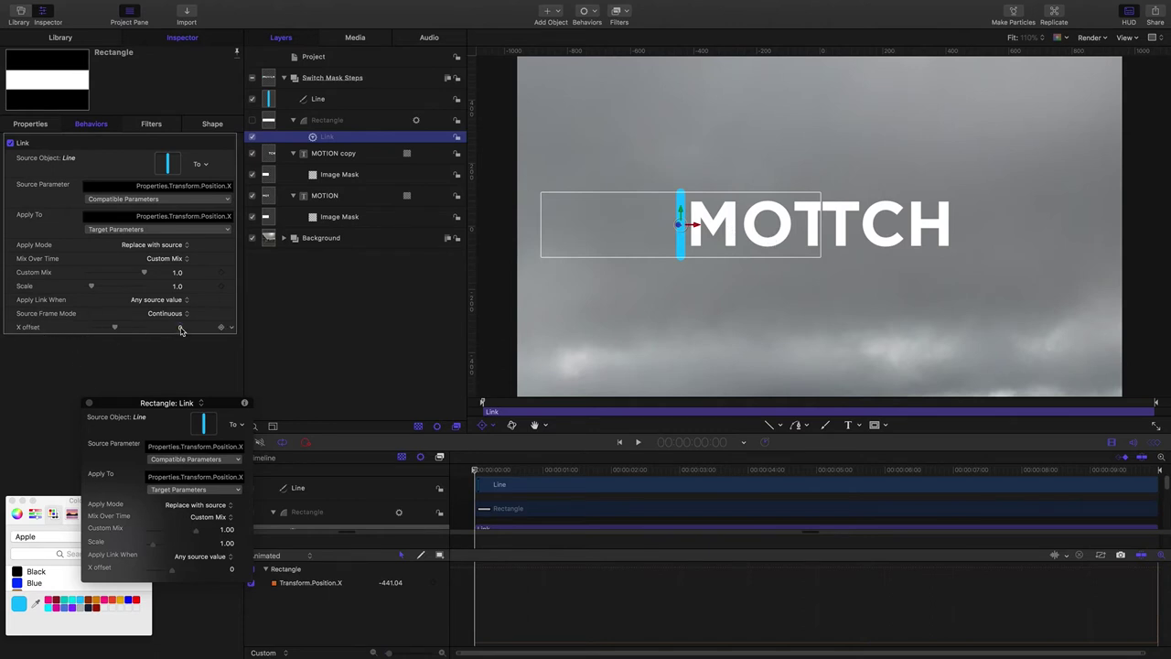
drag(180, 327, 55, 328)
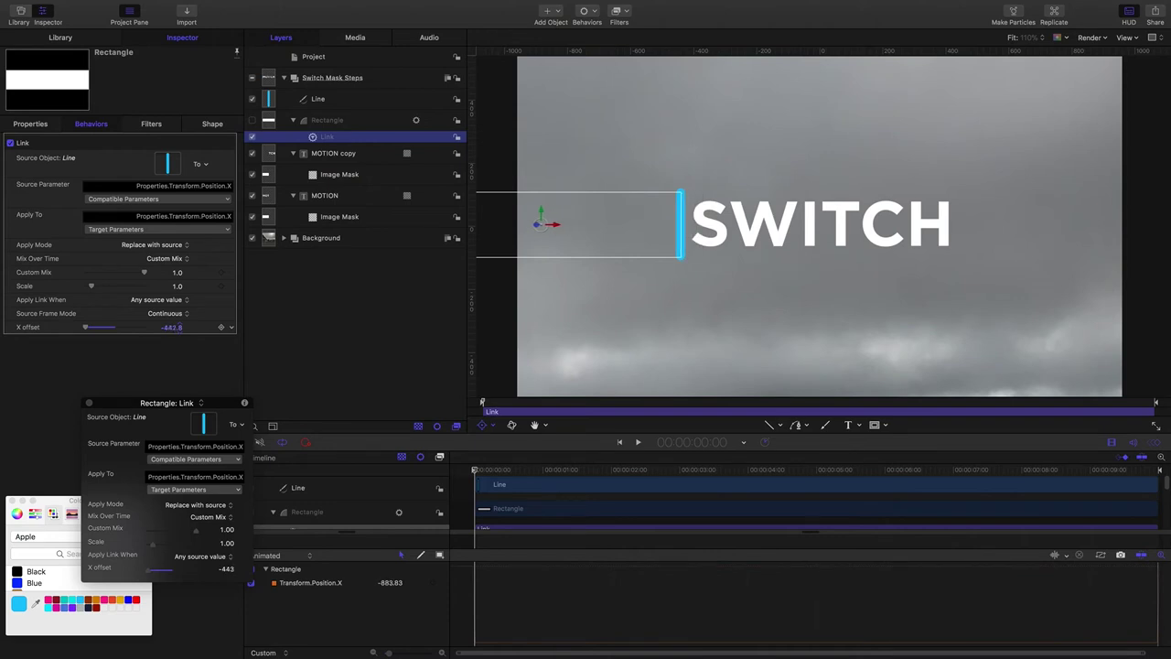
drag(54, 327, 55, 328)
Step: Move the Line layer to Position X -434.04, against the S of SWITCH
click(293, 101)
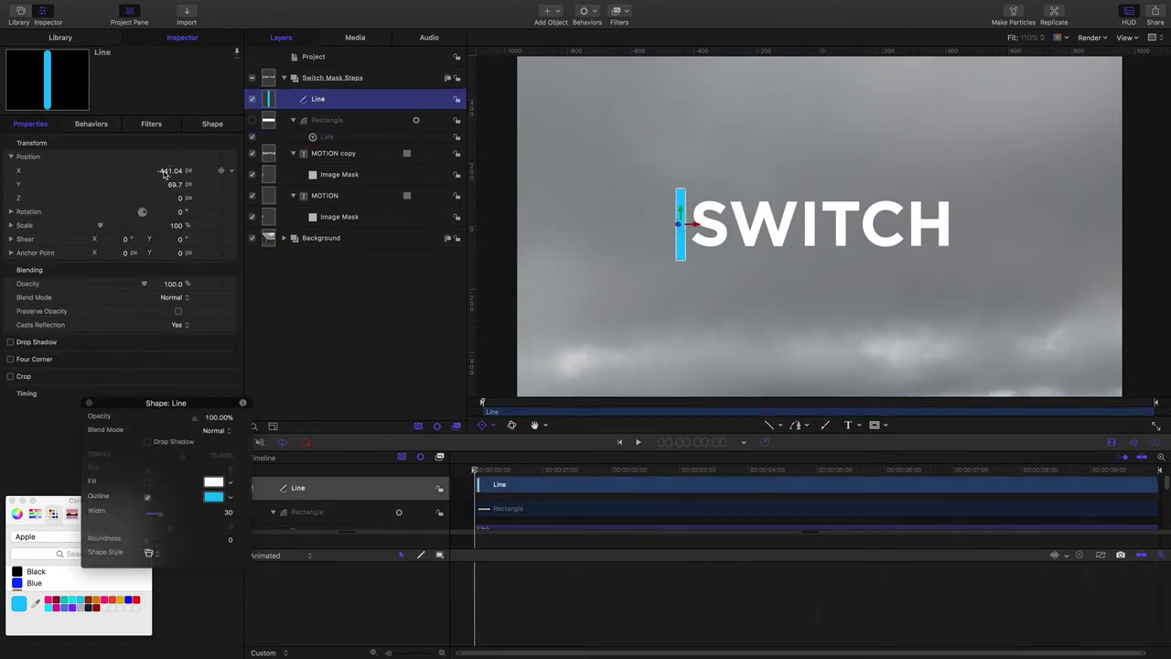
drag(170, 170, 53, 170)
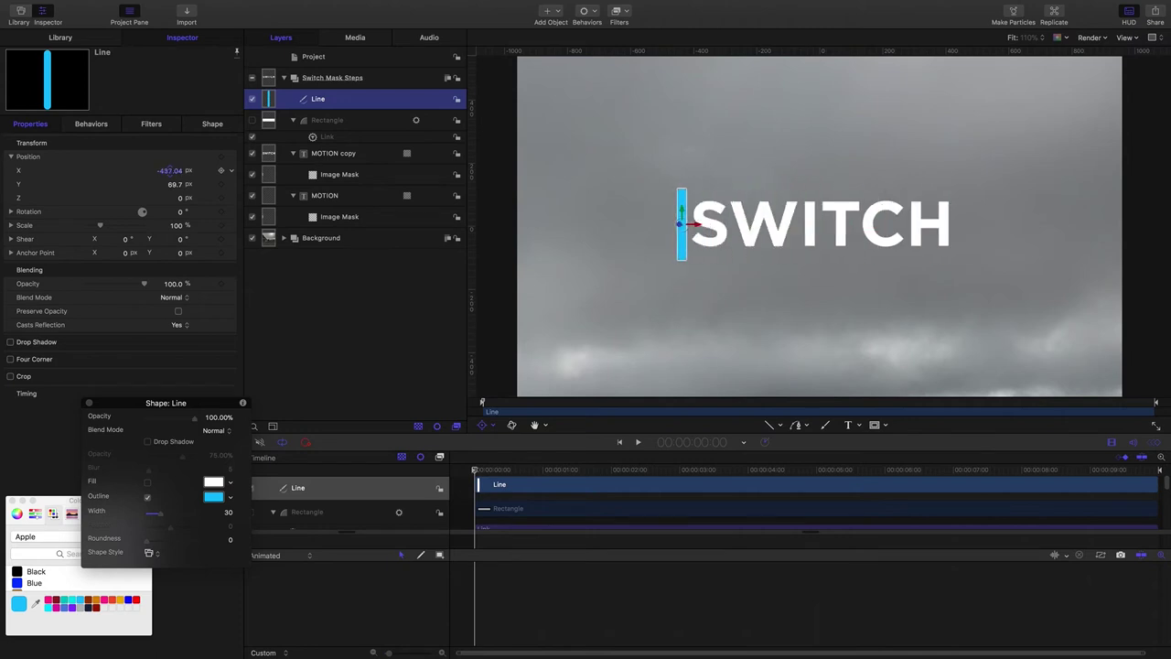
drag(53, 170, 57, 170)
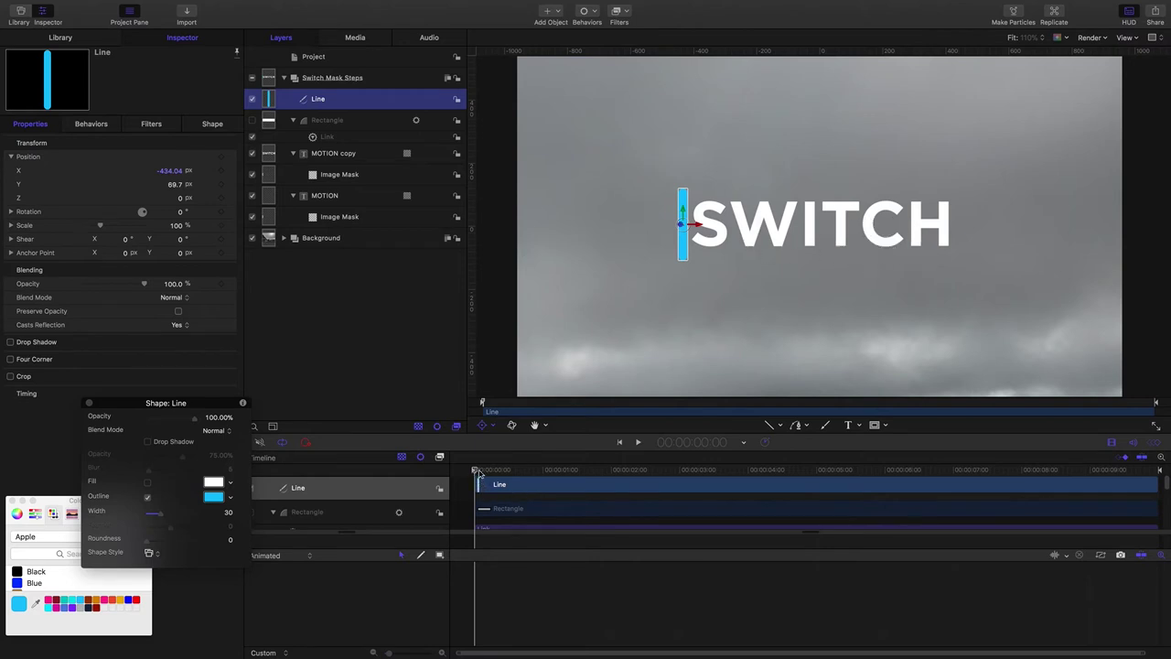
Step: Move the playhead to frame 15
click(716, 445)
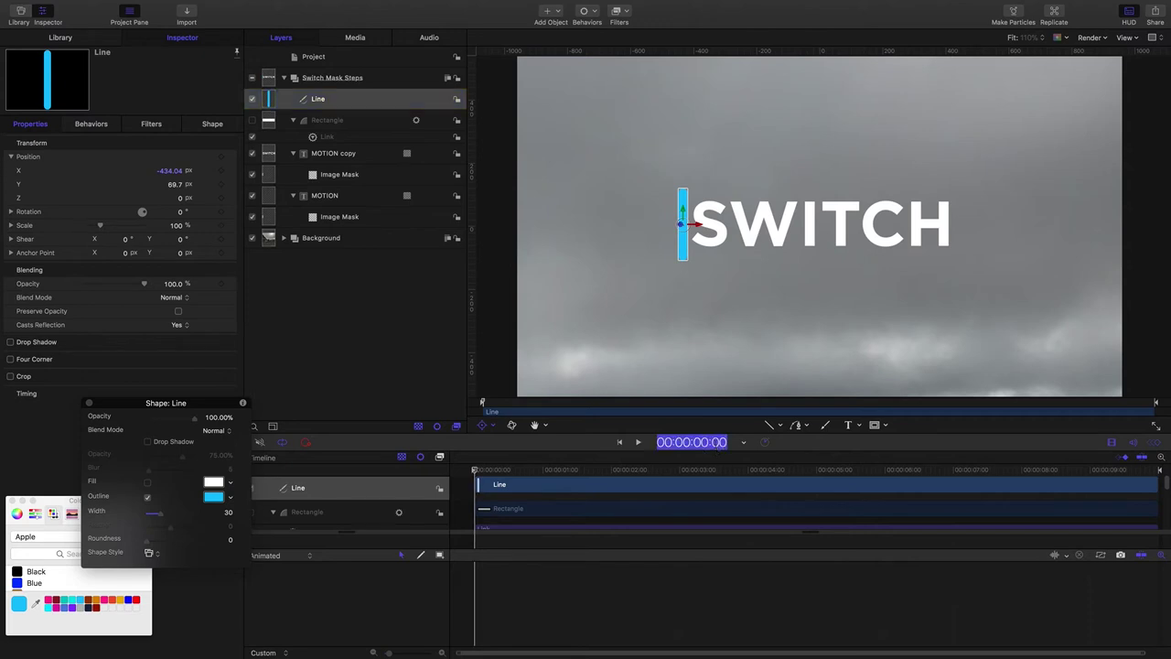
text(15)
key(Return)
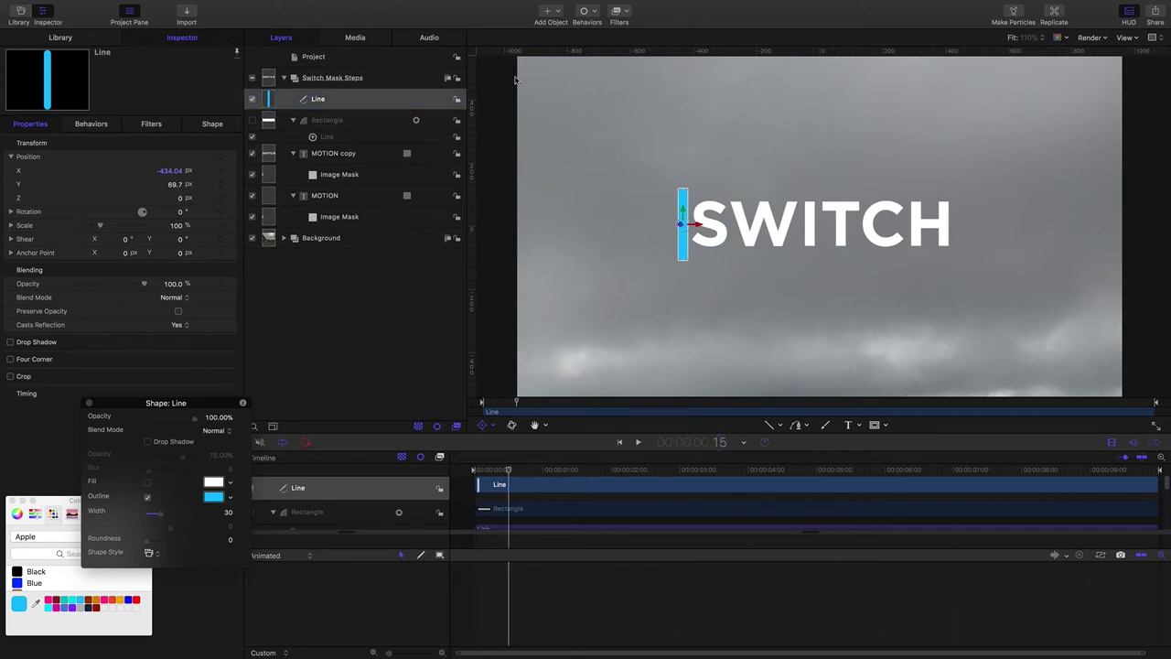
Step: Rename the MOTION copy layer to Switch and trim its start to frame 15
click(331, 154)
double_click(331, 153)
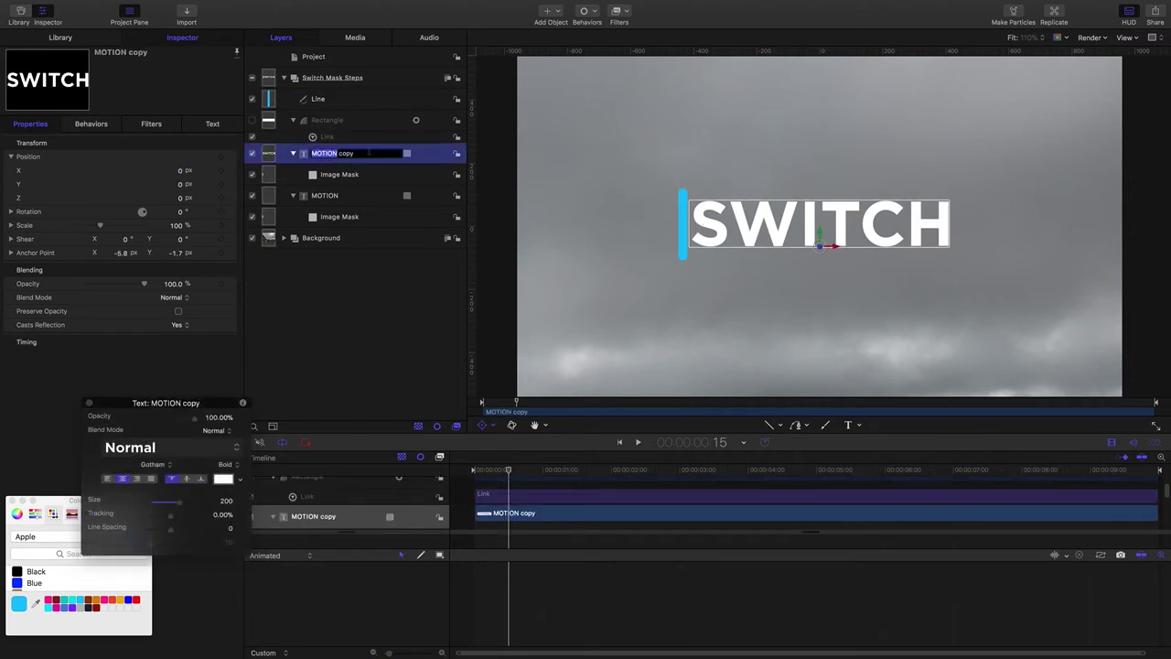
key(super+a)
text(S)
key(Return)
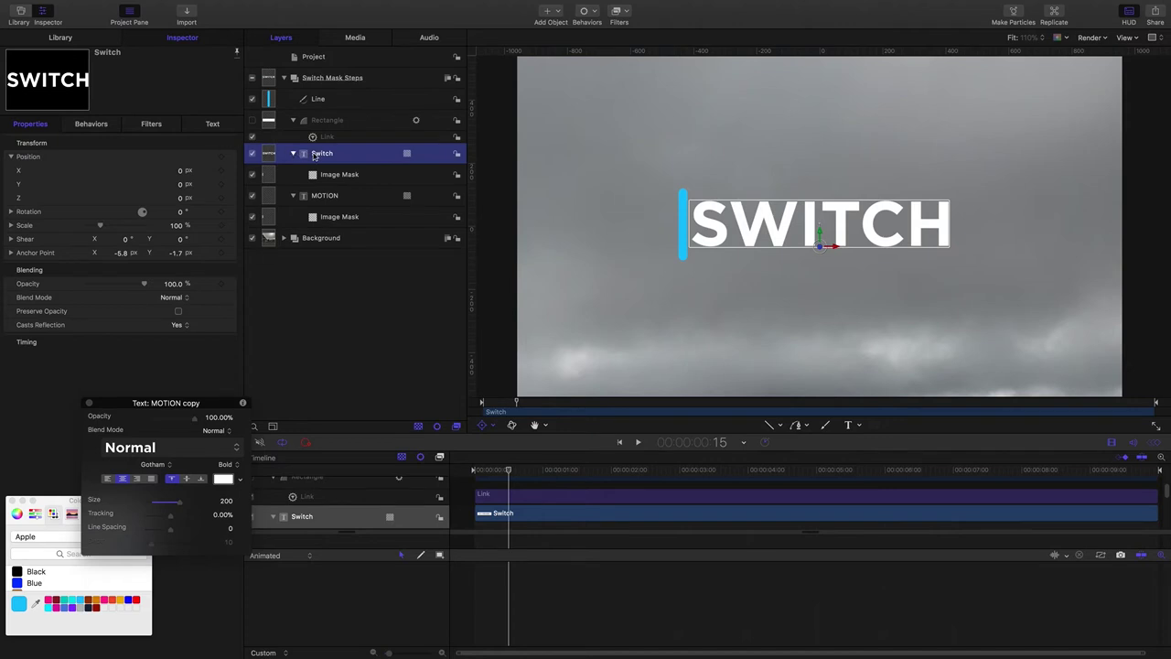
key(i)
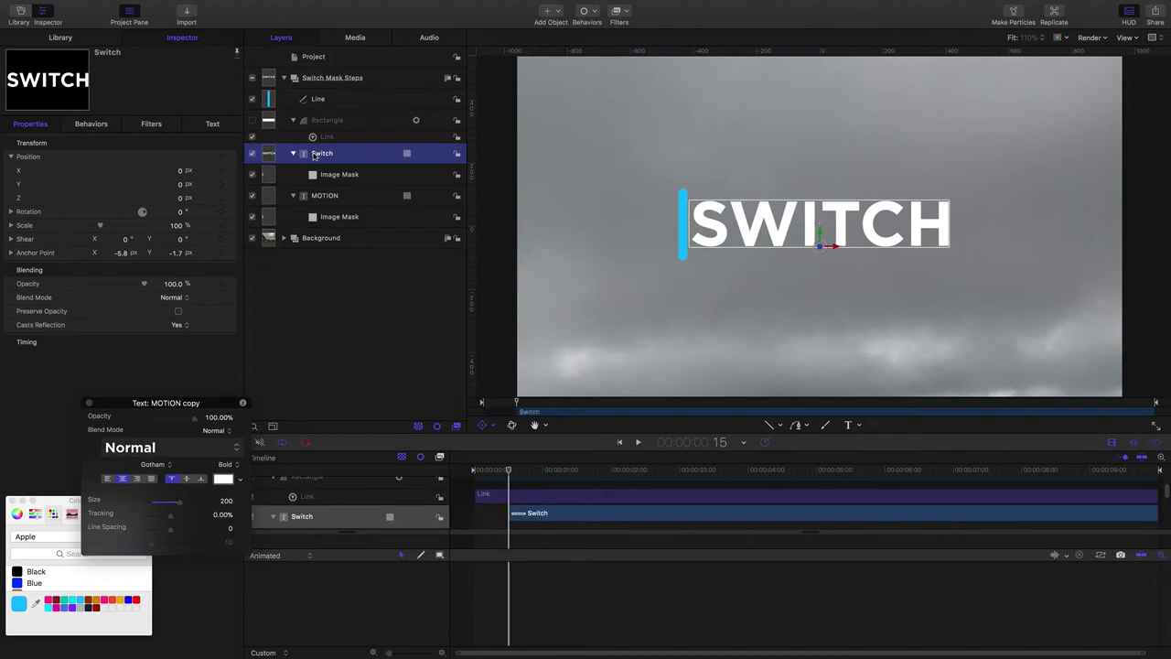
mouse_move(508, 469)
mouse_down()
mouse_move(448, 466)
mouse_move(509, 470)
mouse_up()
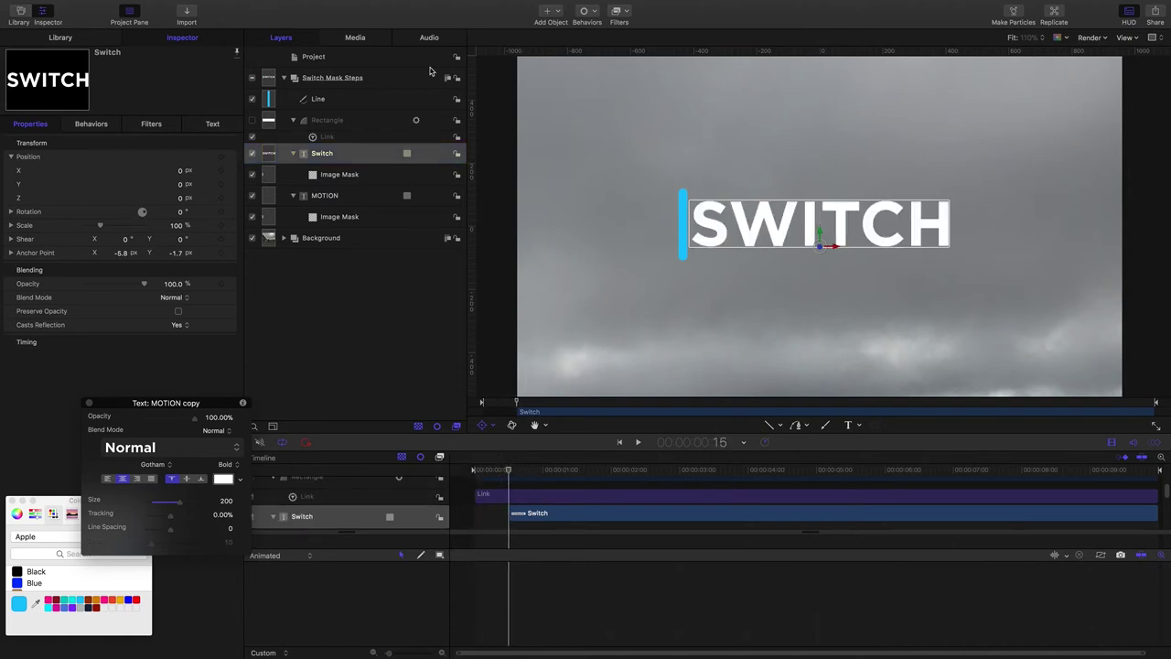
Step: Keyframe the Line's Position X at frame 0, then at frame 15 at X 446.96 past MOTION
click(319, 100)
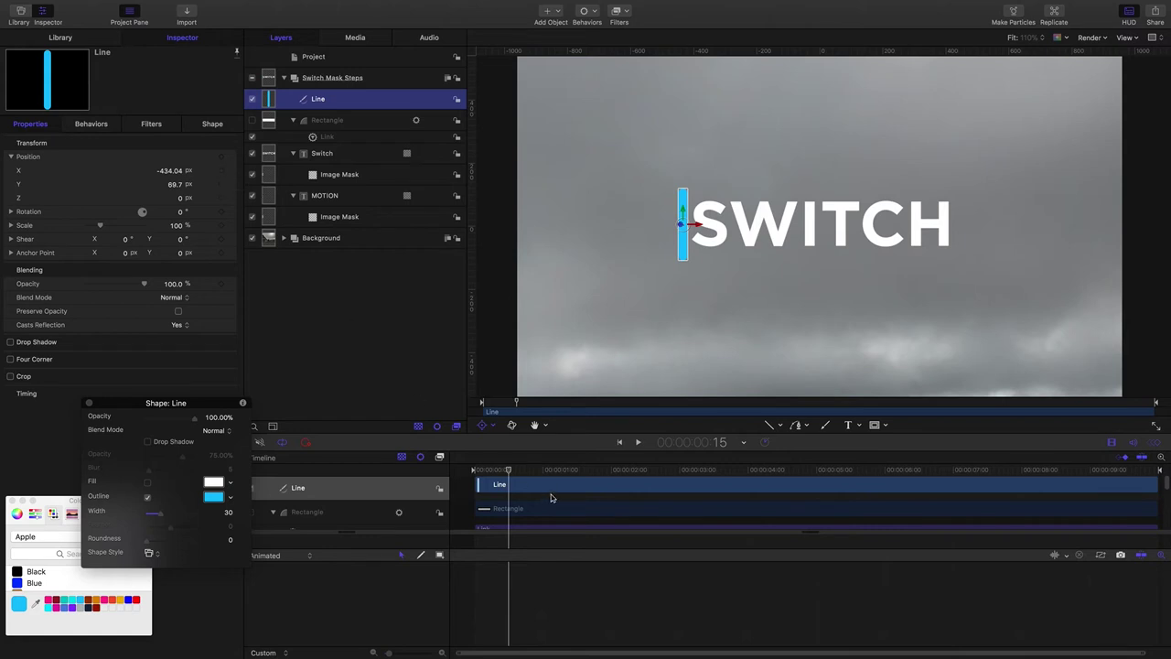
drag(494, 469, 358, 457)
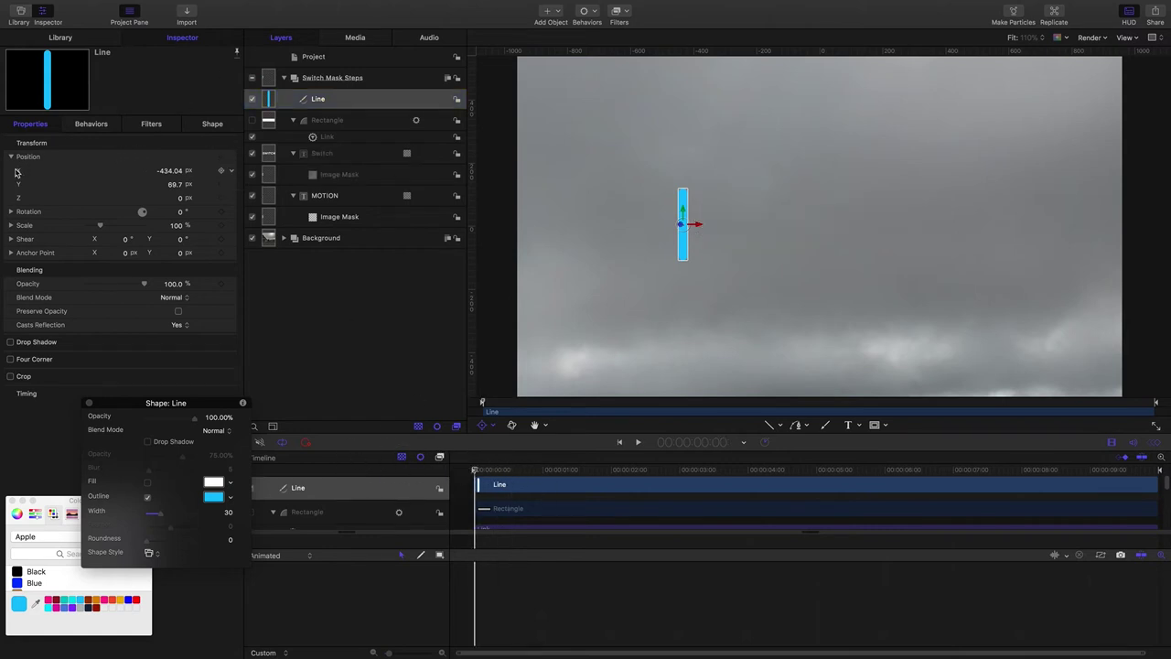
click(220, 170)
click(711, 441)
text(15)
key(Return)
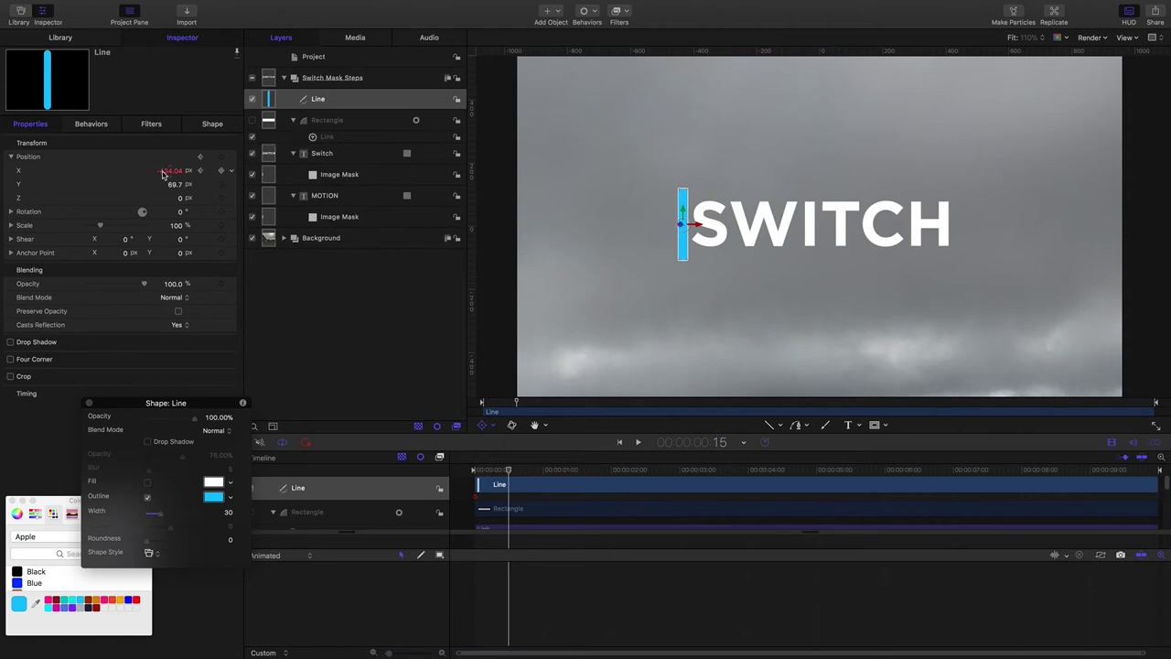
drag(163, 172, 267, 172)
drag(169, 171, 171, 171)
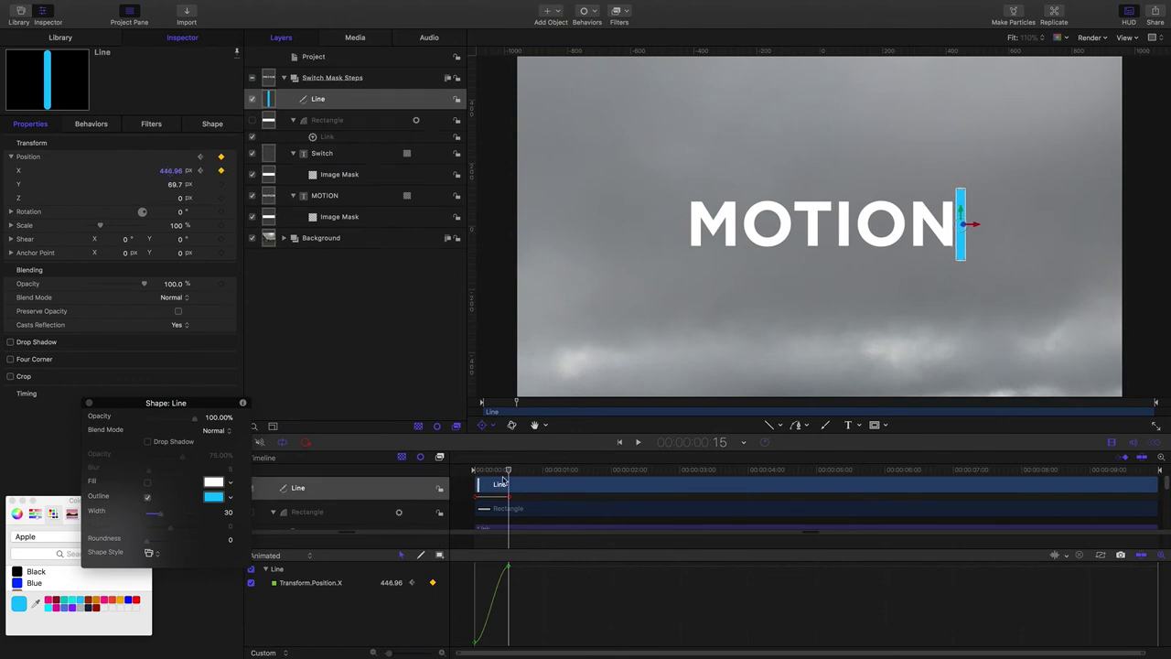
Step: Replay the line's first 15 frames from the start to check the MOTION reveal
drag(509, 471, 466, 471)
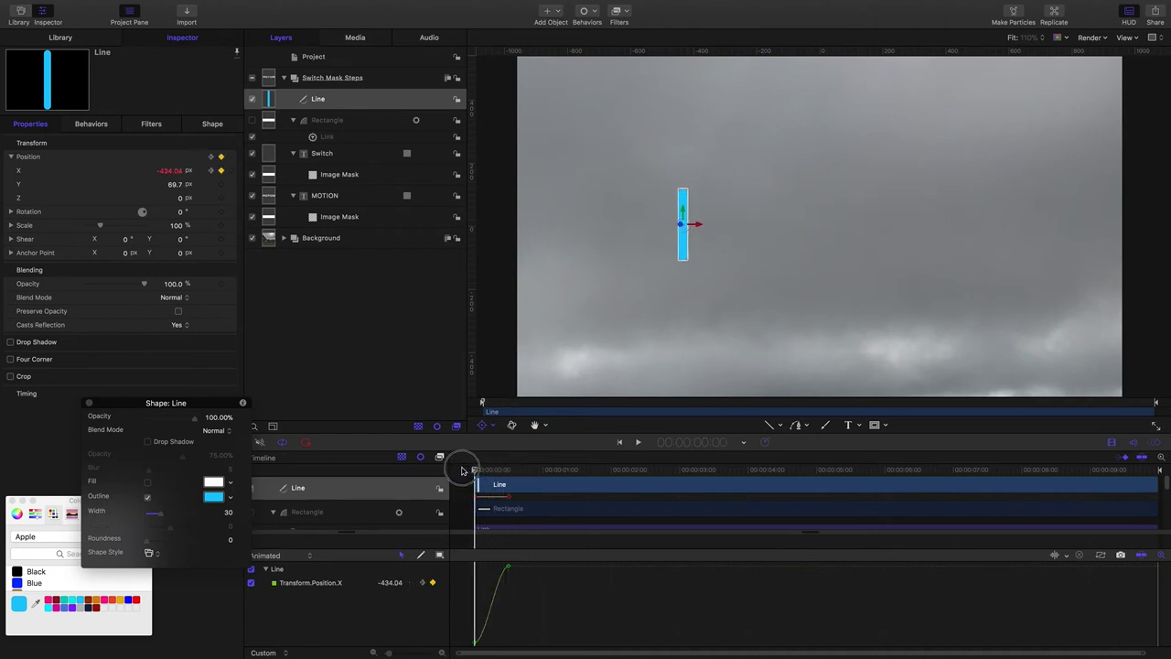
click(409, 322)
key(space)
key(space)
drag(538, 470, 509, 471)
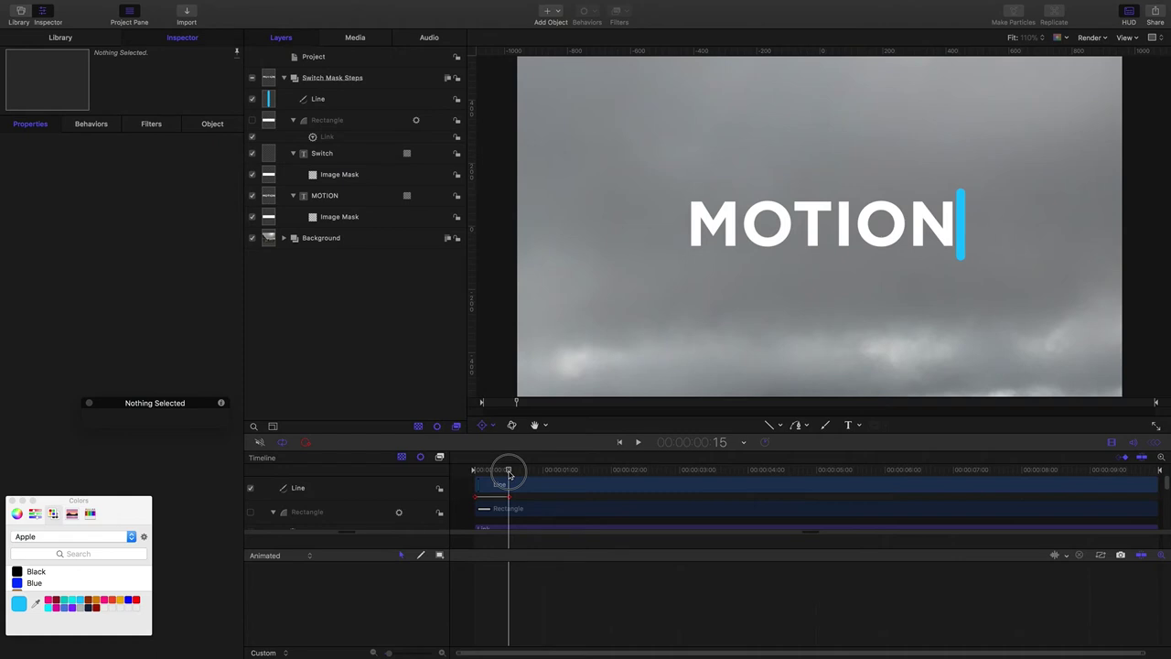
Step: Hold the Line at frame 20, then keyframe it back left to X -429.25 at 1:05
drag(510, 472, 520, 472)
click(325, 99)
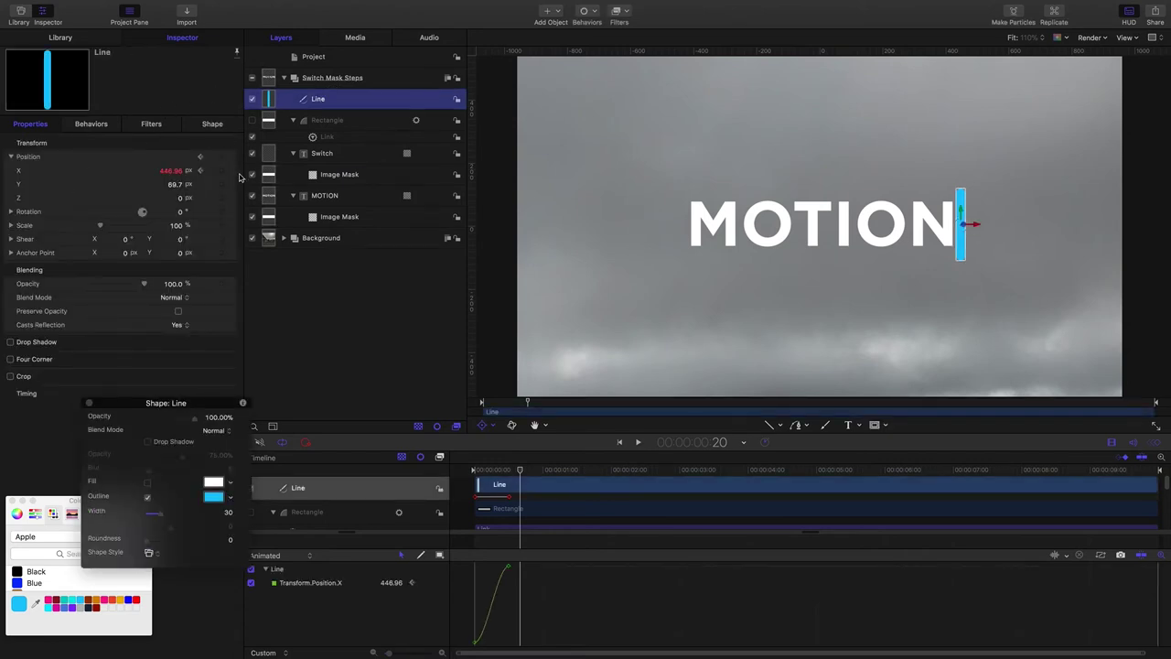
click(221, 171)
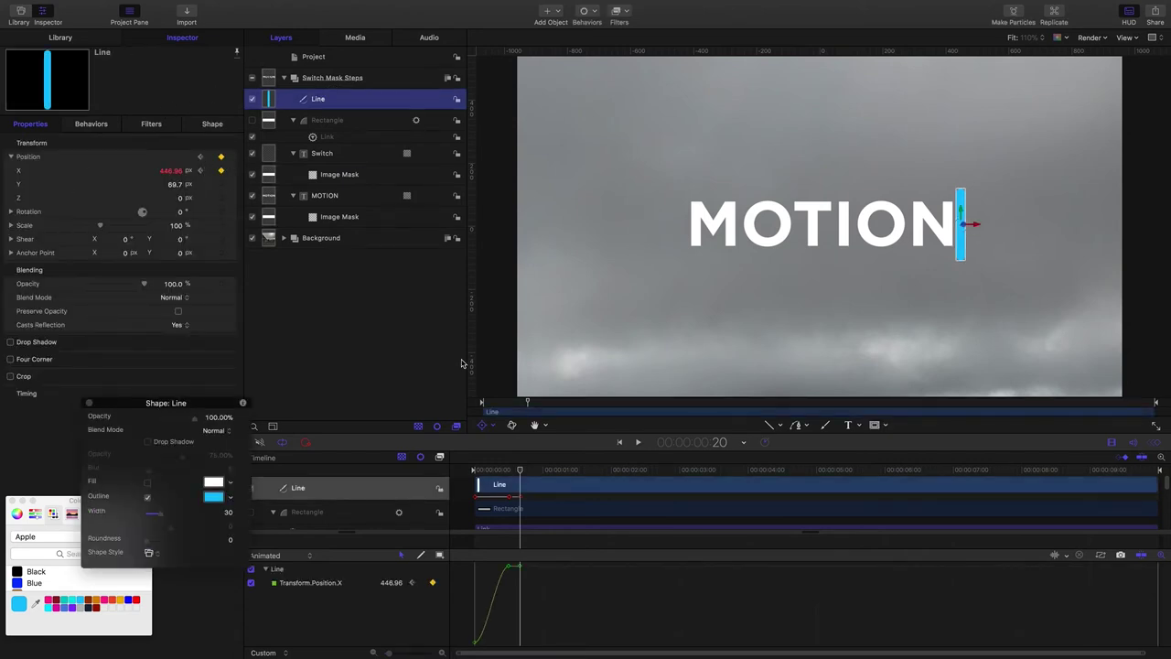
click(521, 472)
drag(521, 472, 553, 472)
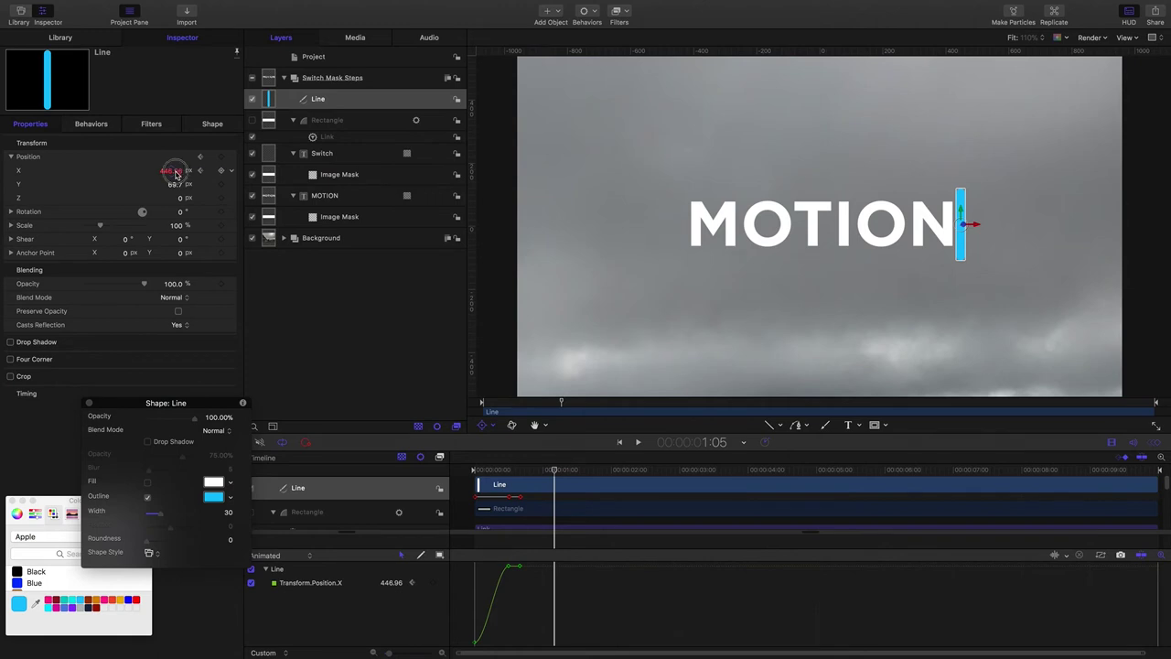
drag(173, 170, 56, 170)
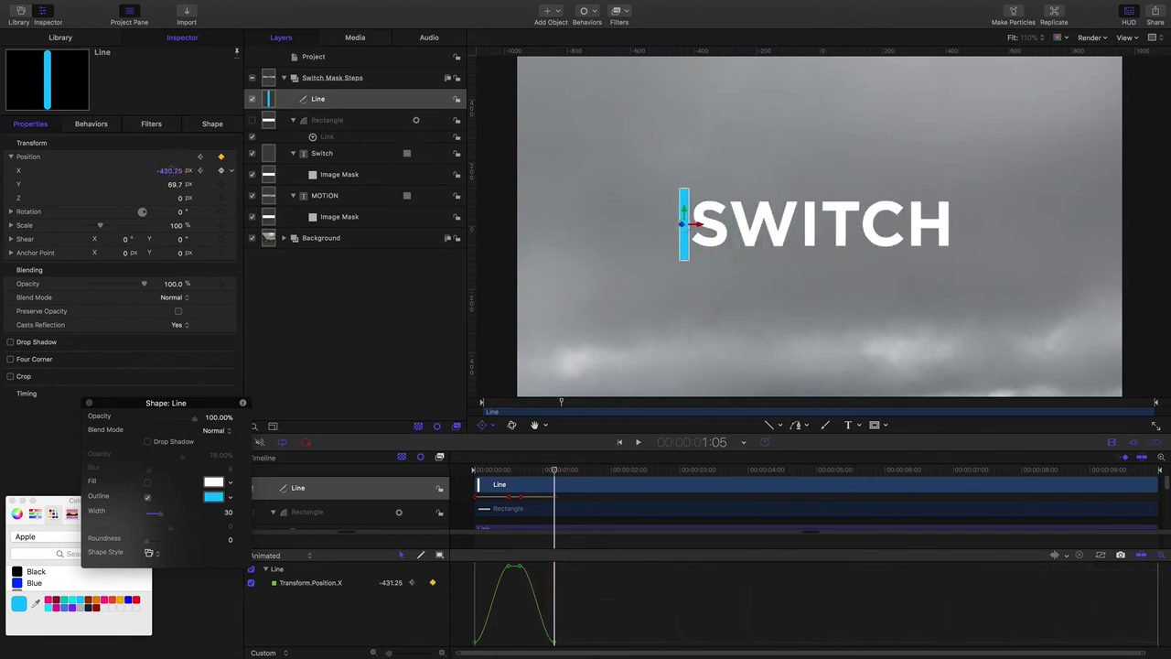
drag(177, 172, 179, 172)
Step: Play the animation from the start and scrub back to review the return sweep
drag(558, 471, 426, 462)
click(379, 337)
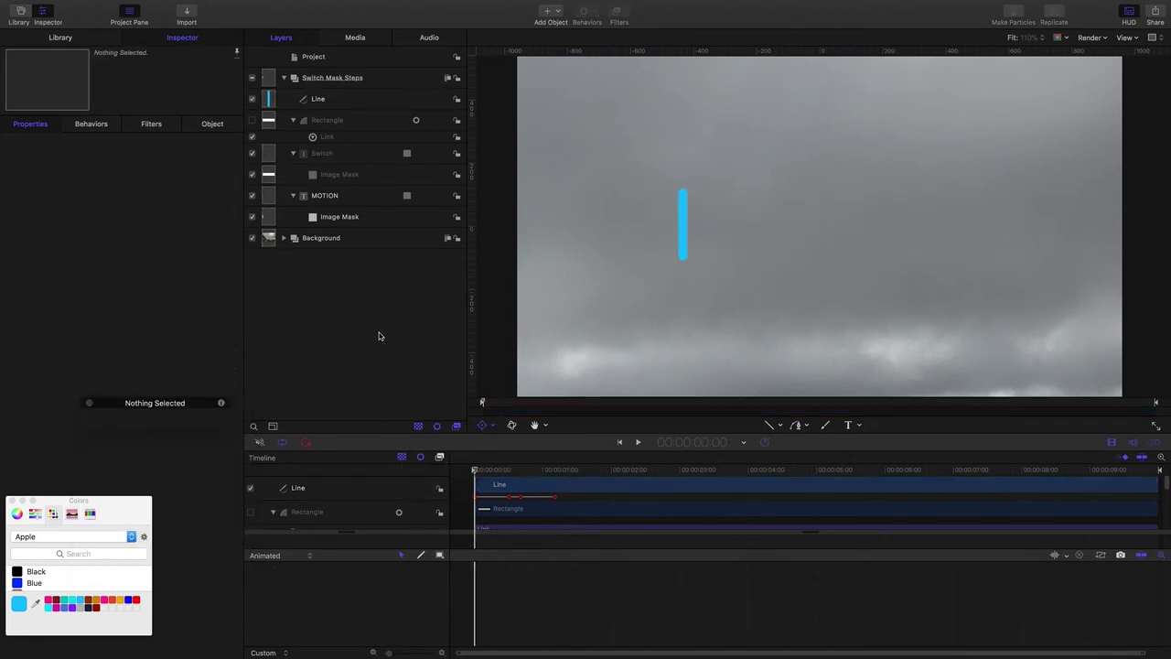
key(space)
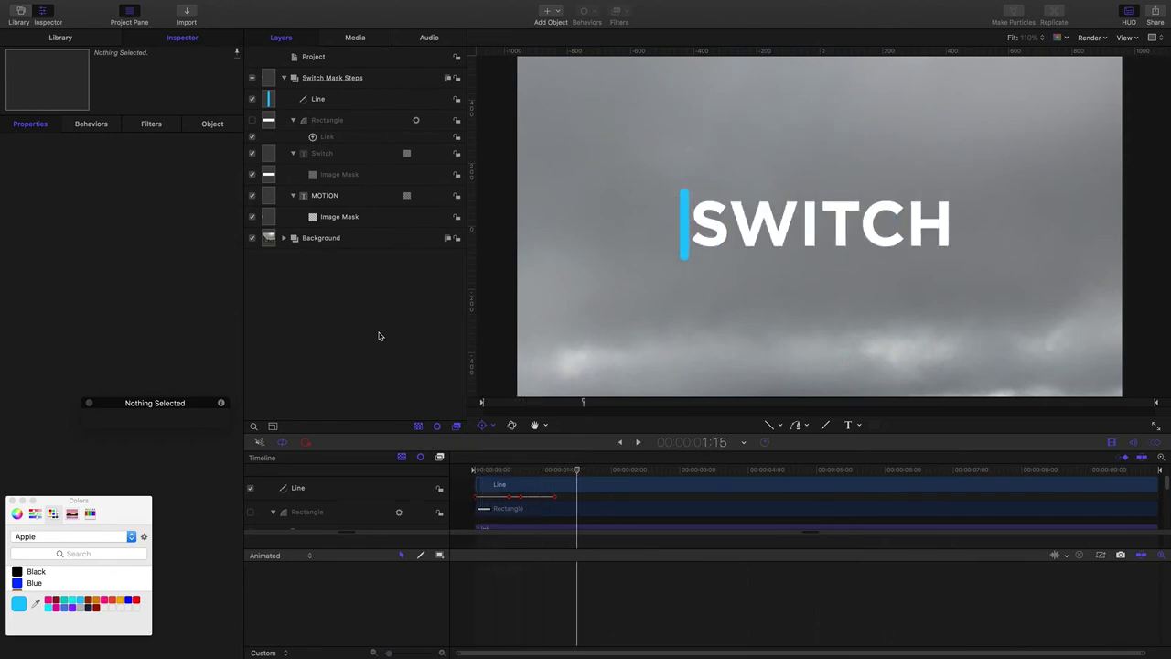
drag(576, 470, 554, 471)
Step: Add a hold Position X keyframe for the Line at 1:10
drag(554, 471, 565, 470)
click(335, 100)
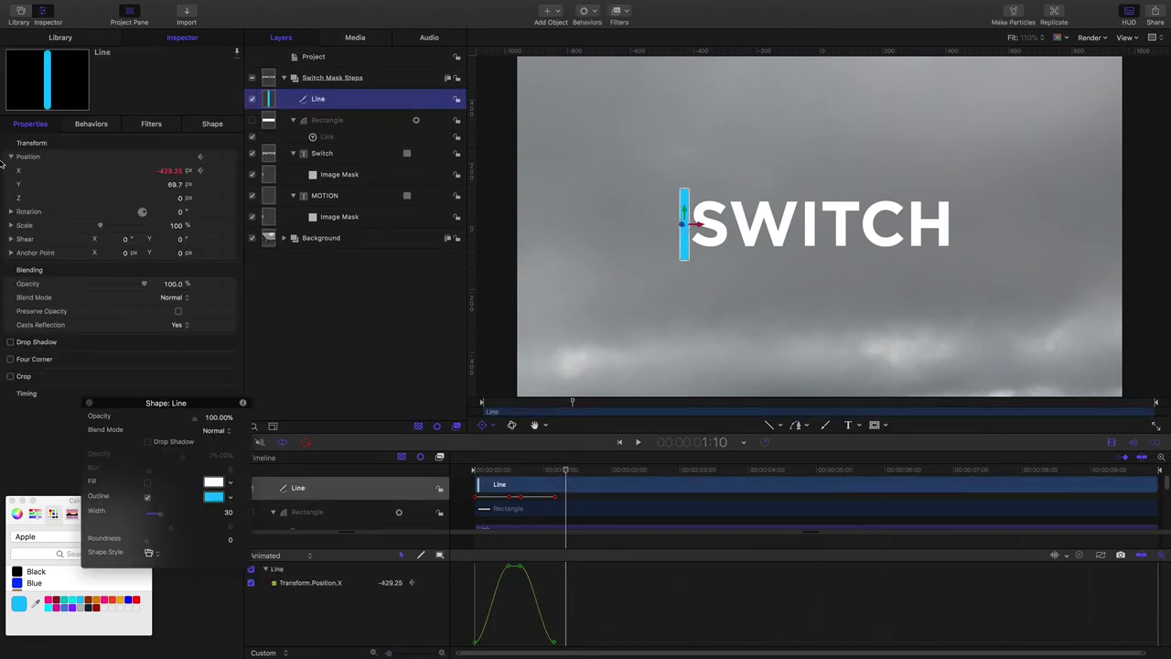
click(222, 171)
Step: Trim MOTION to end at 1:10, duplicate it, and start the copy at 1:10
click(326, 197)
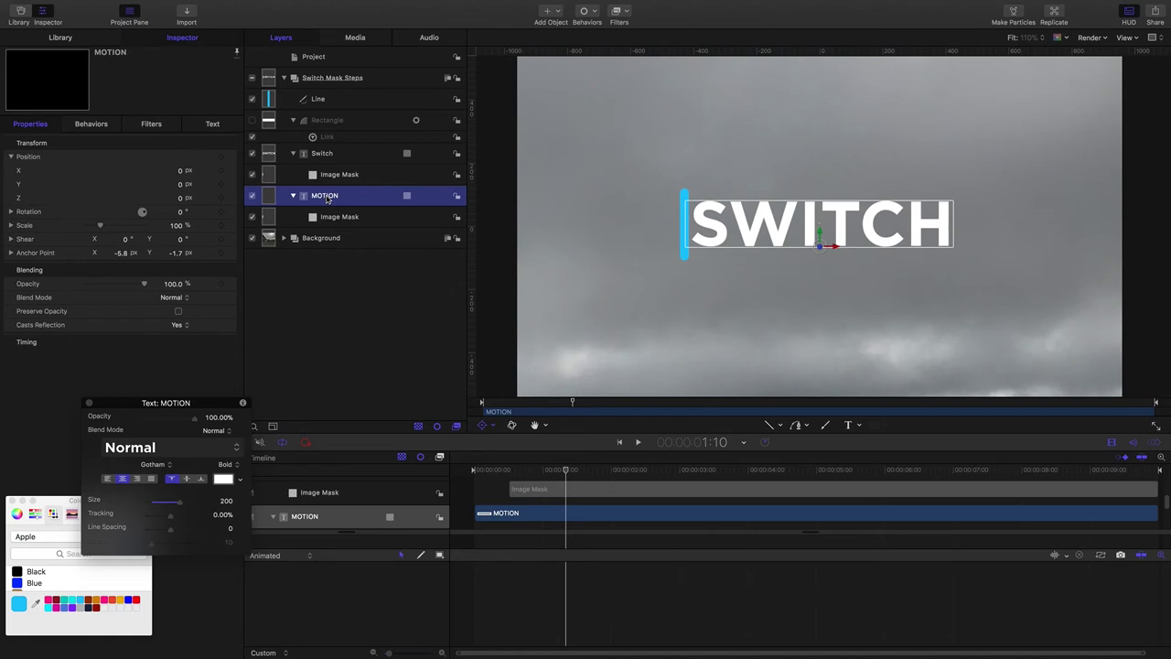
key(alt+bracketright)
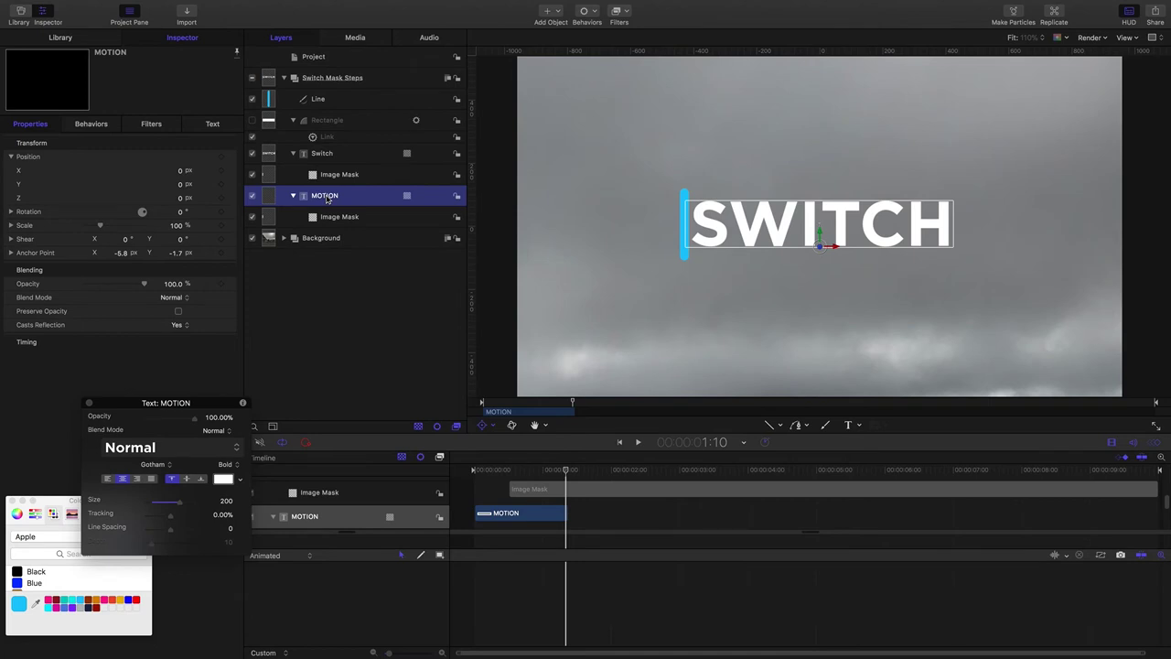
key(super+d)
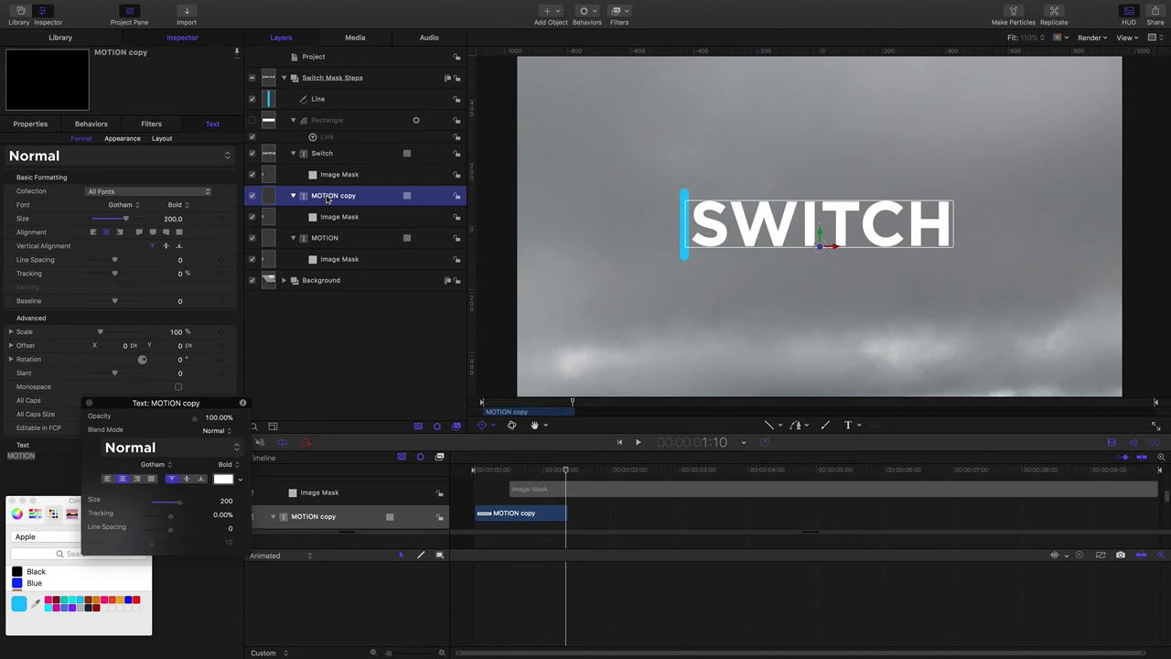
key(shift+bracketleft)
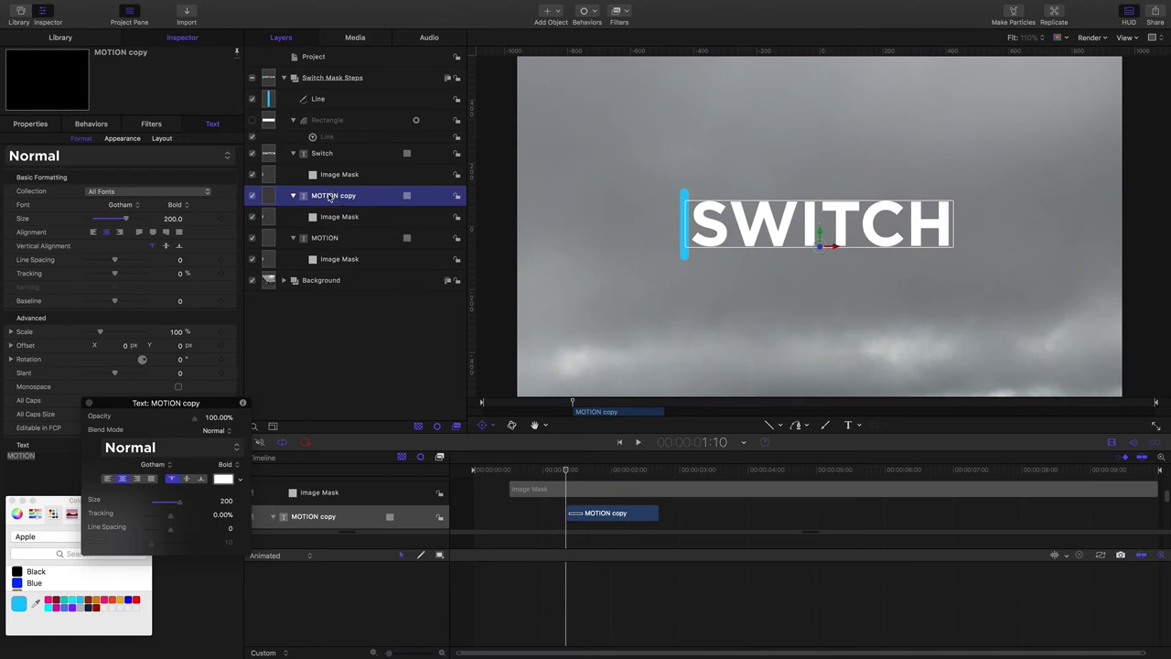
Step: Retype the copy's text as TITLES, commit it, and check the TITLES layer around 1:10
drag(113, 407, 252, 479)
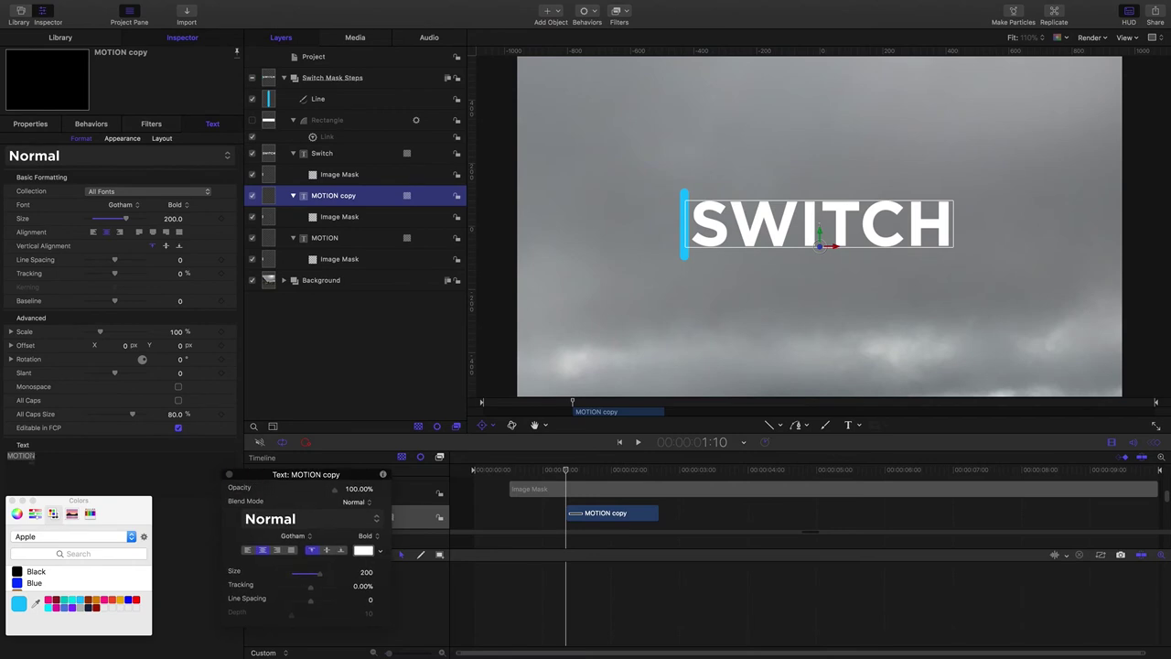
double_click(28, 455)
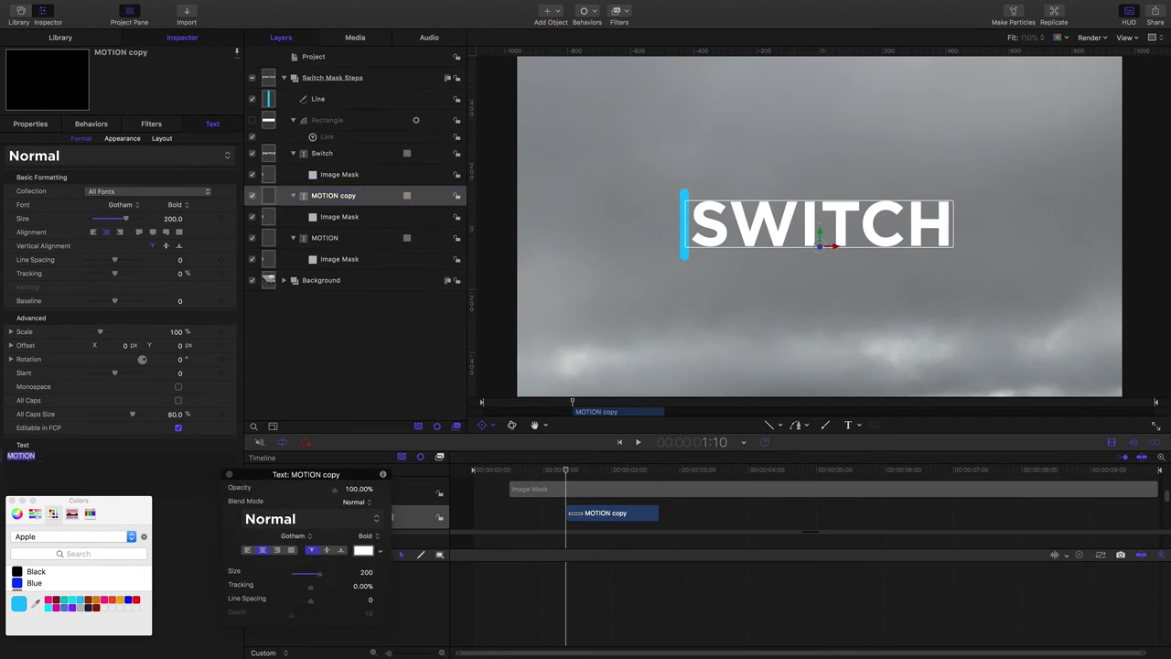
text(TITLES)
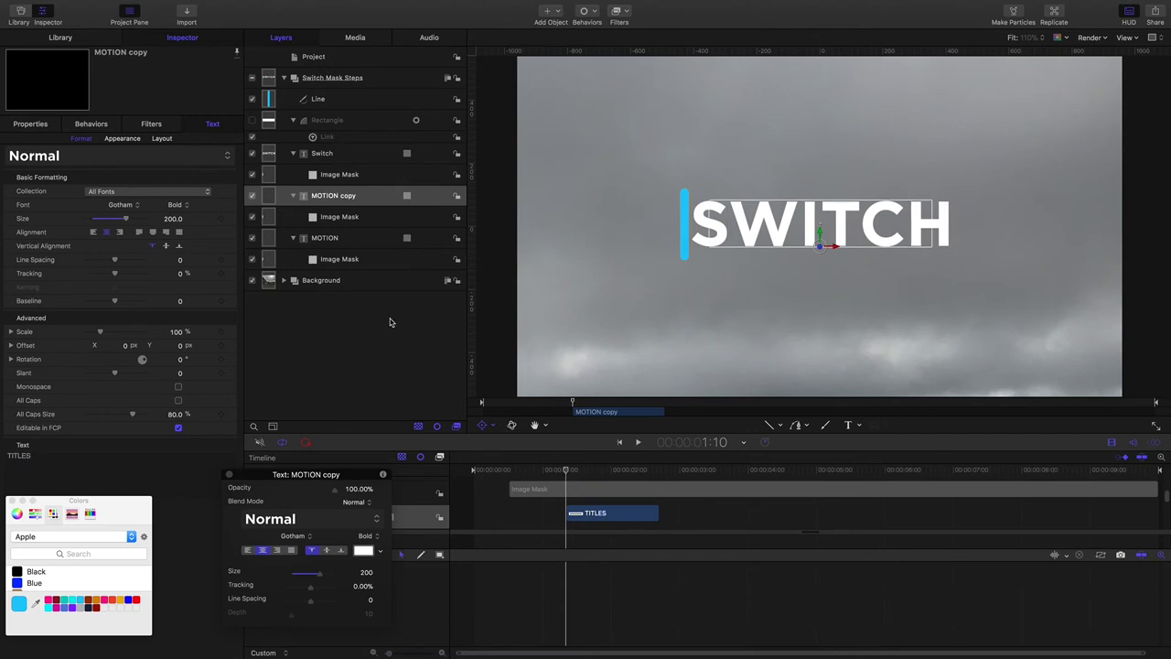
click(330, 301)
click(331, 200)
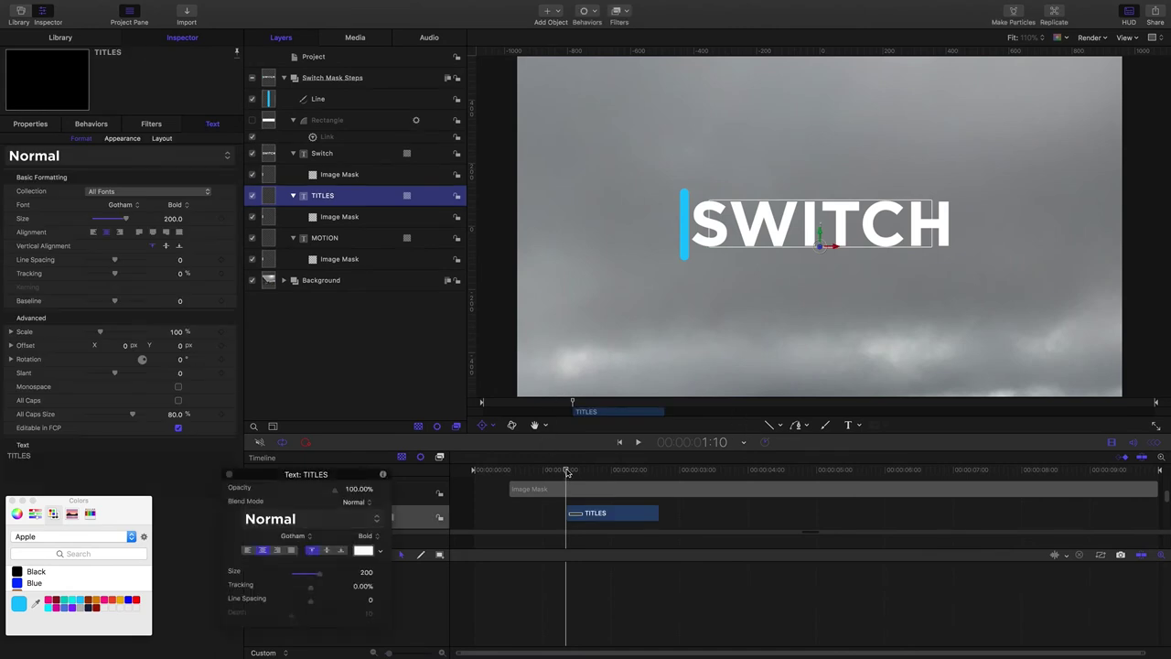
mouse_move(566, 470)
mouse_down()
mouse_move(583, 471)
mouse_move(568, 471)
mouse_up()
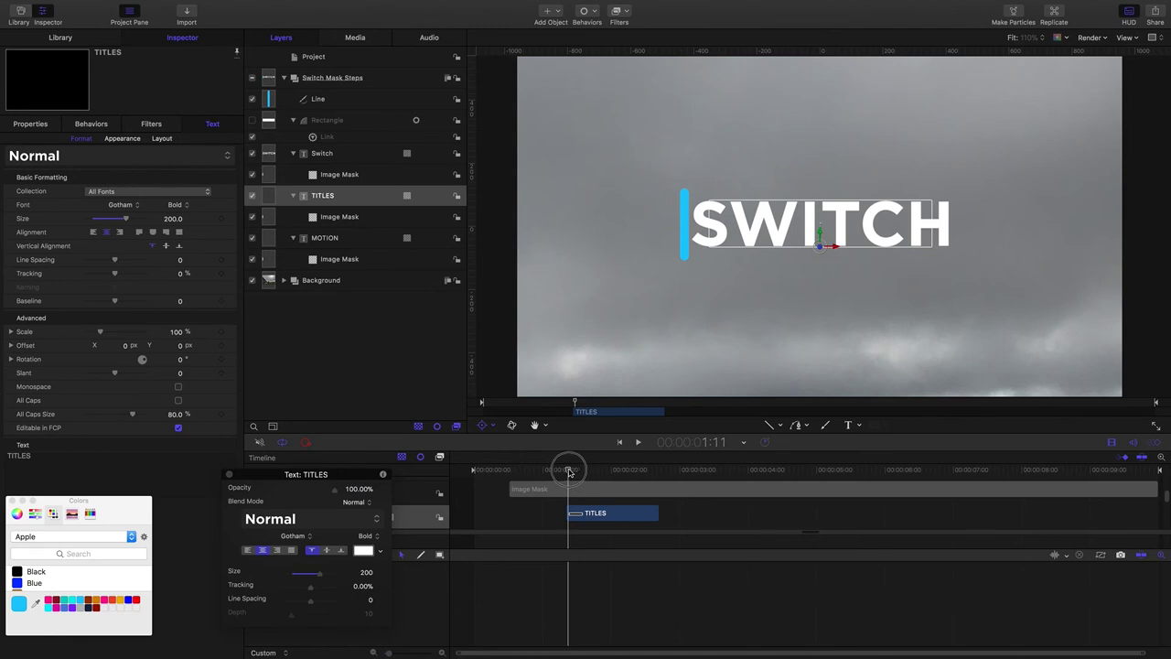
Step: Keyframe the Line to X 412.75 at 1:25, at the right edge of TITLES
drag(568, 471, 565, 470)
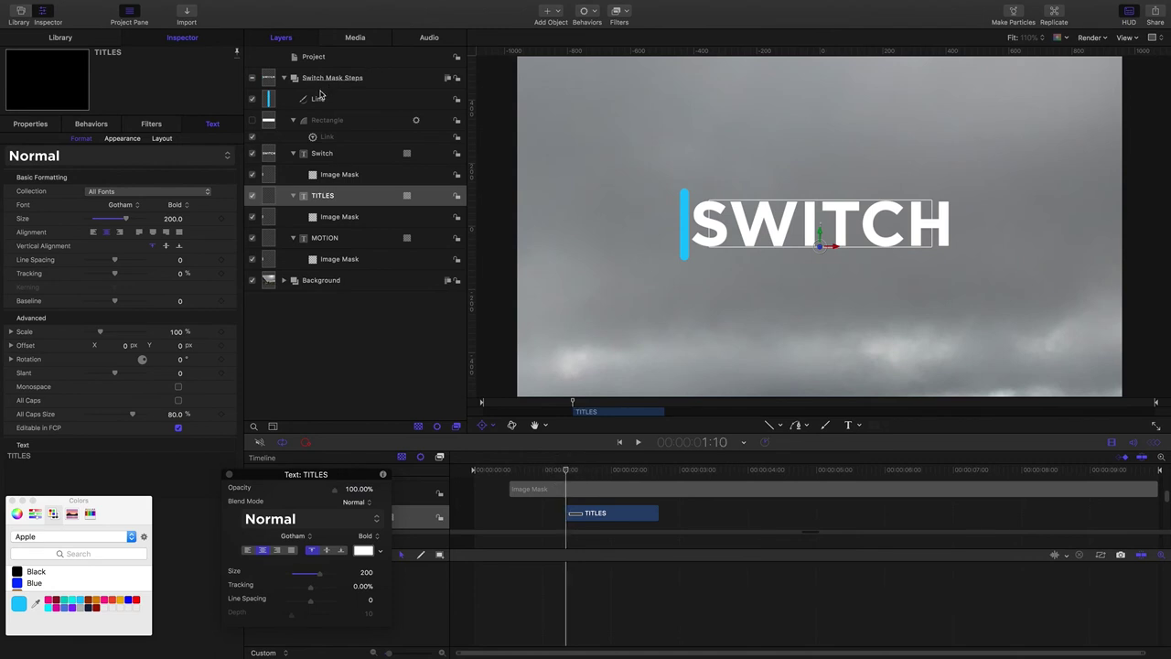
click(319, 98)
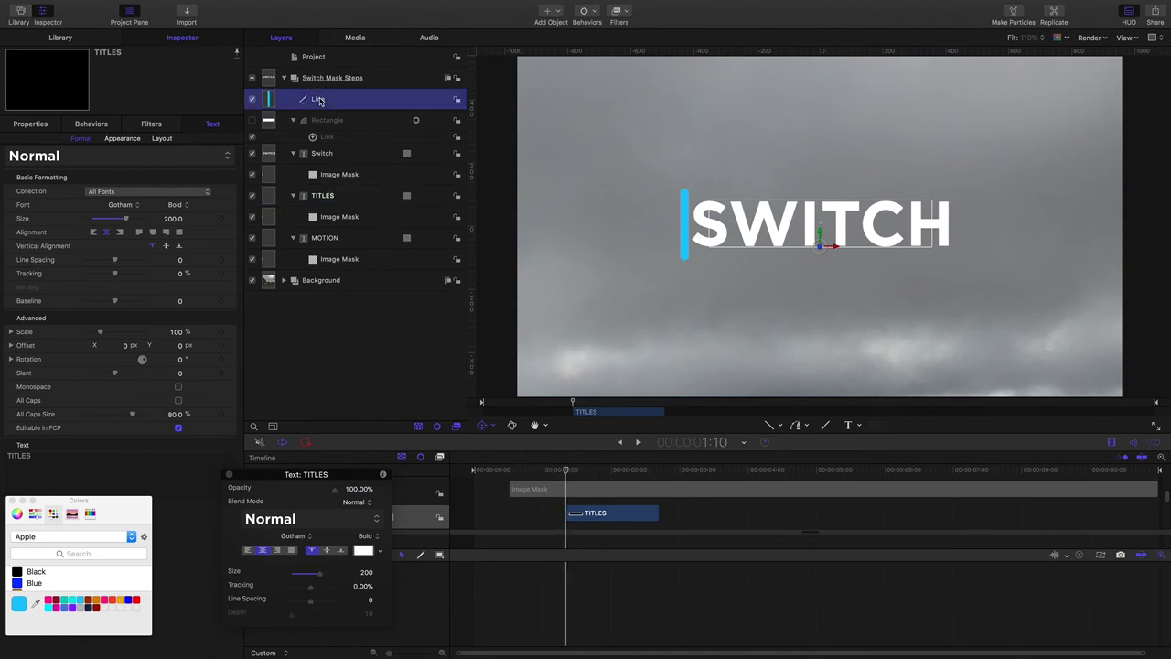
click(32, 125)
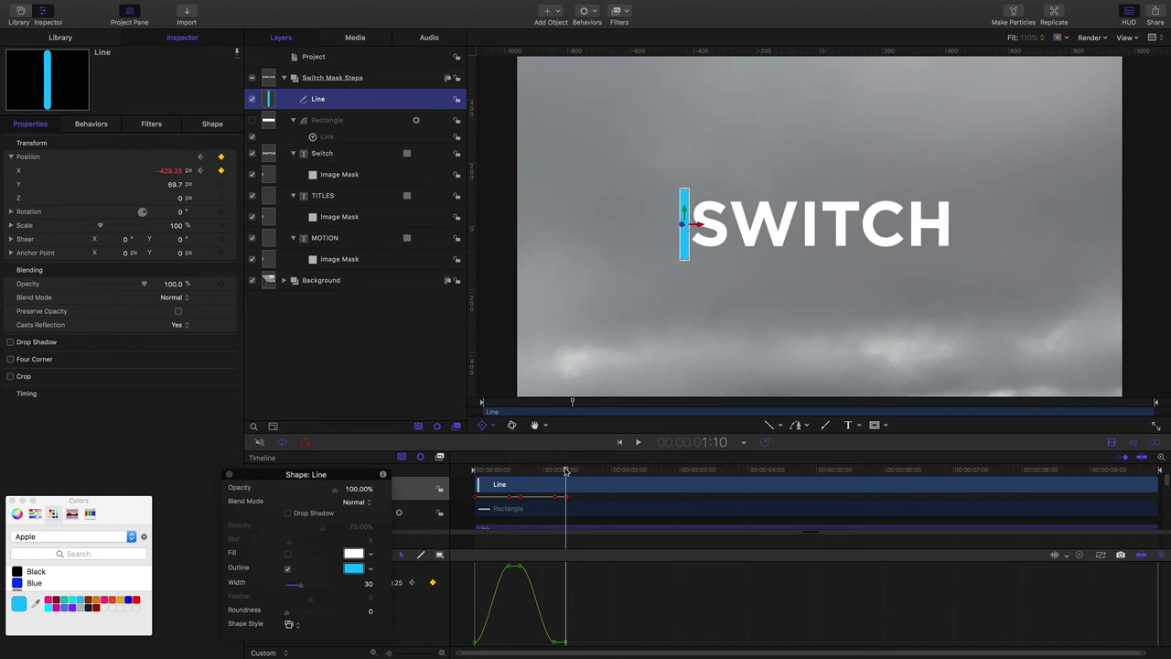
drag(566, 470, 600, 473)
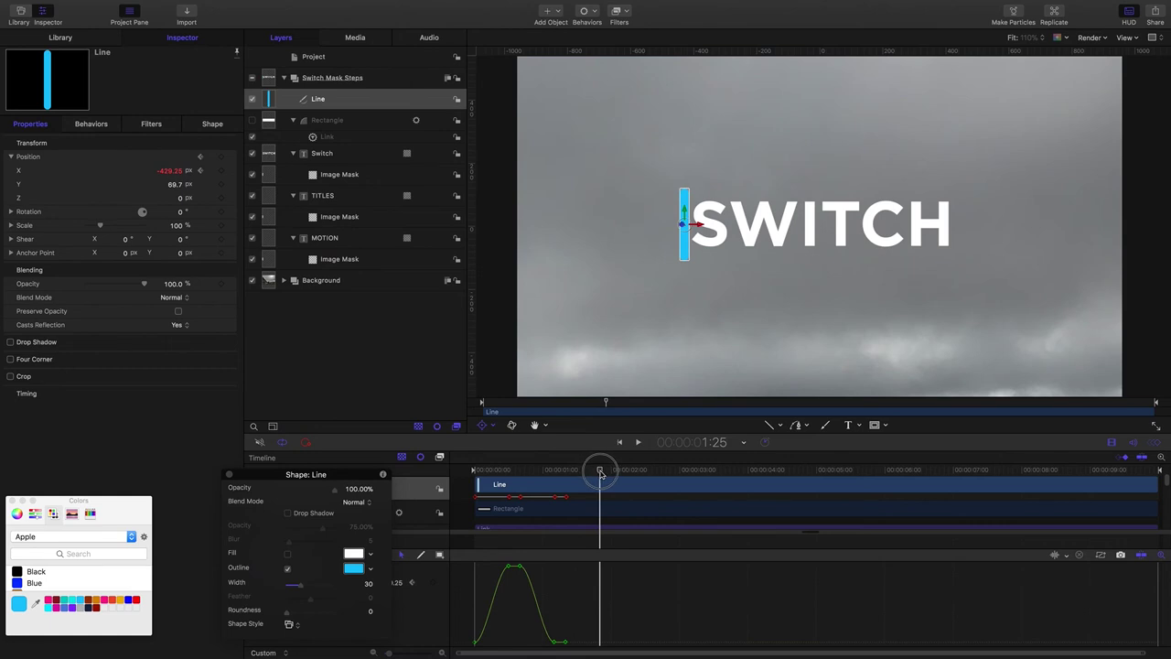
drag(172, 172, 944, 172)
drag(167, 174, 167, 175)
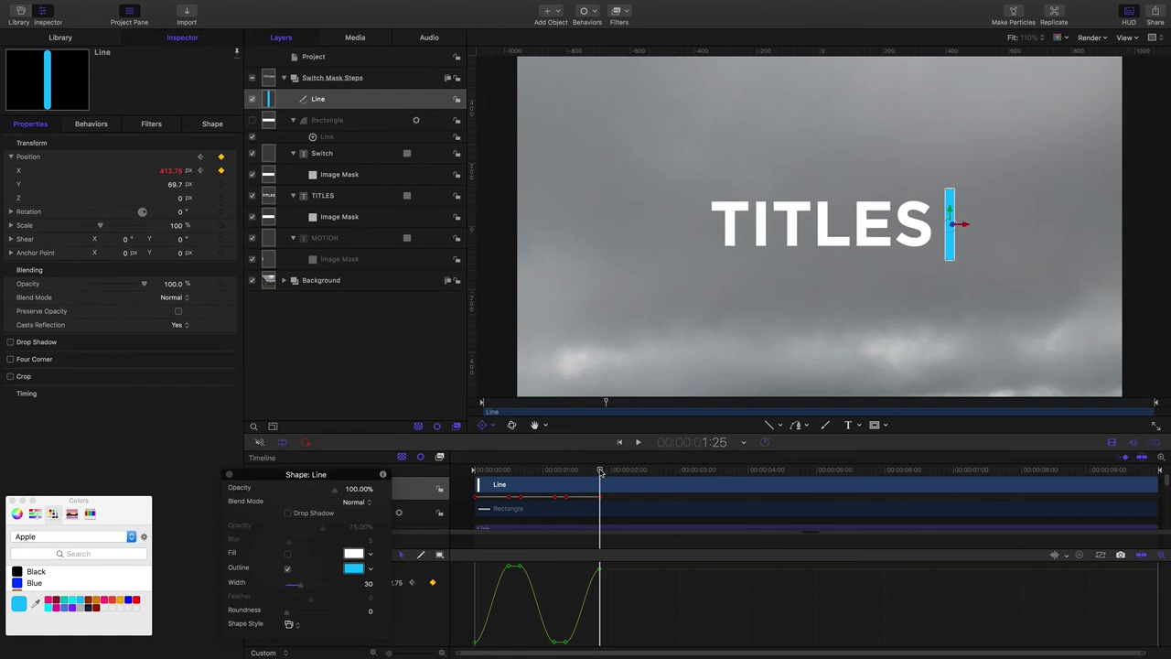
Step: Add a hold Position X keyframe for the Line at 2:00
drag(601, 469, 612, 471)
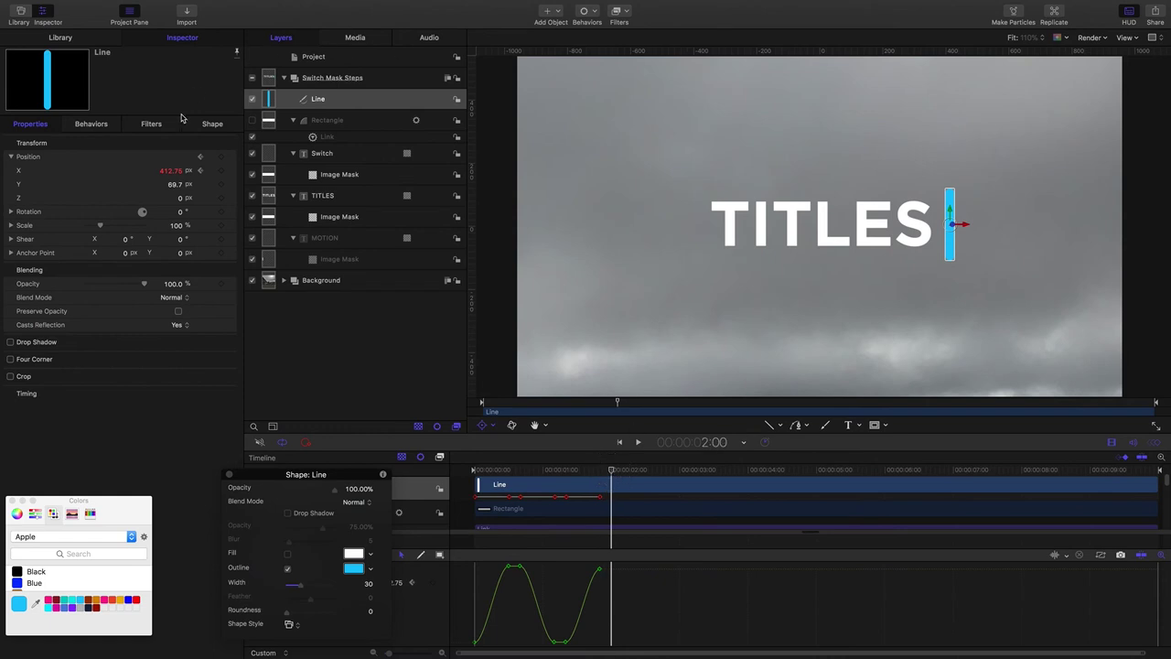
click(221, 171)
click(611, 471)
click(331, 154)
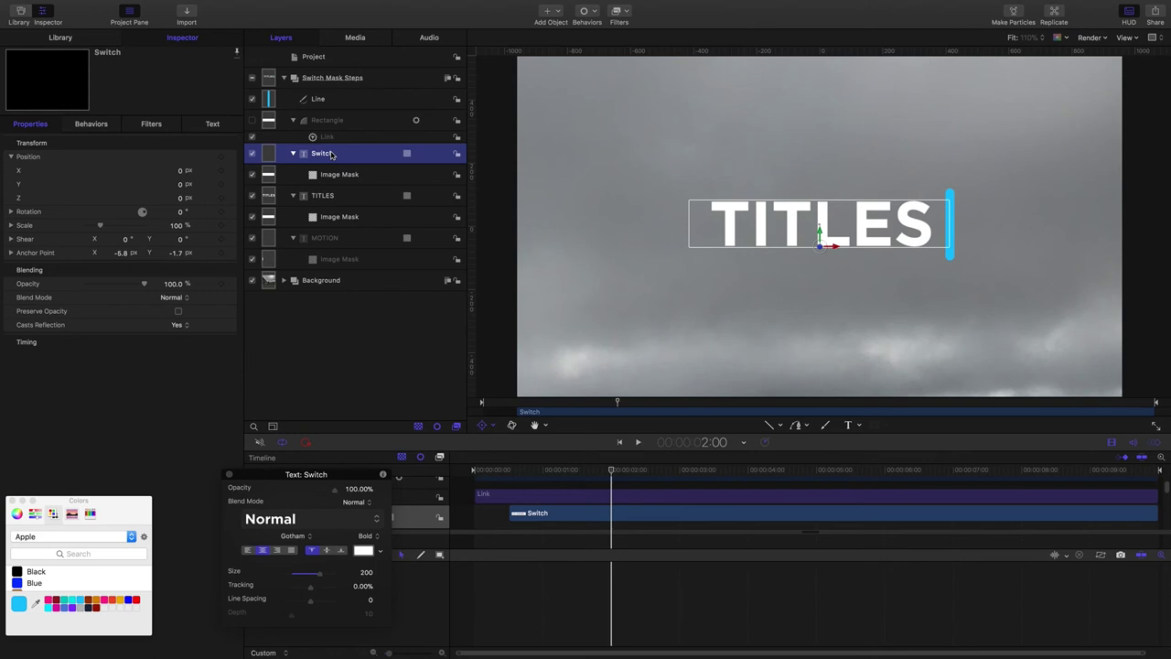
Step: Trim the Switch title clip's out point to the 2:00 playhead
key(o)
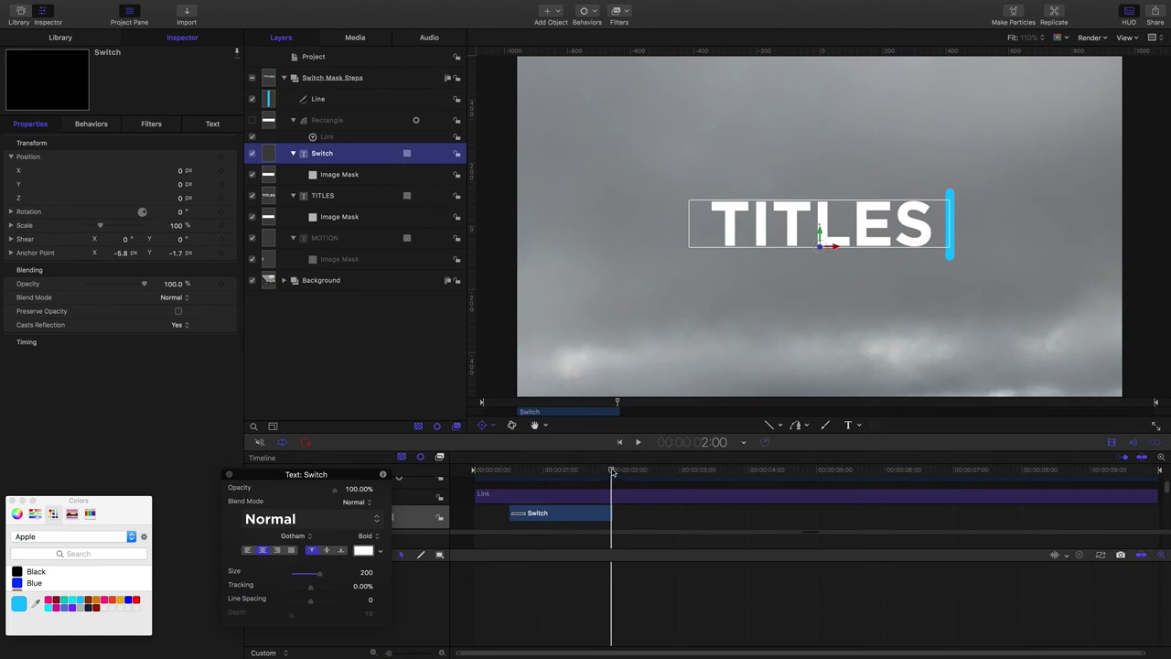
Step: Keyframe the Line sliding left to X -388.04 around 2:15, wiping TITLES away
click(318, 98)
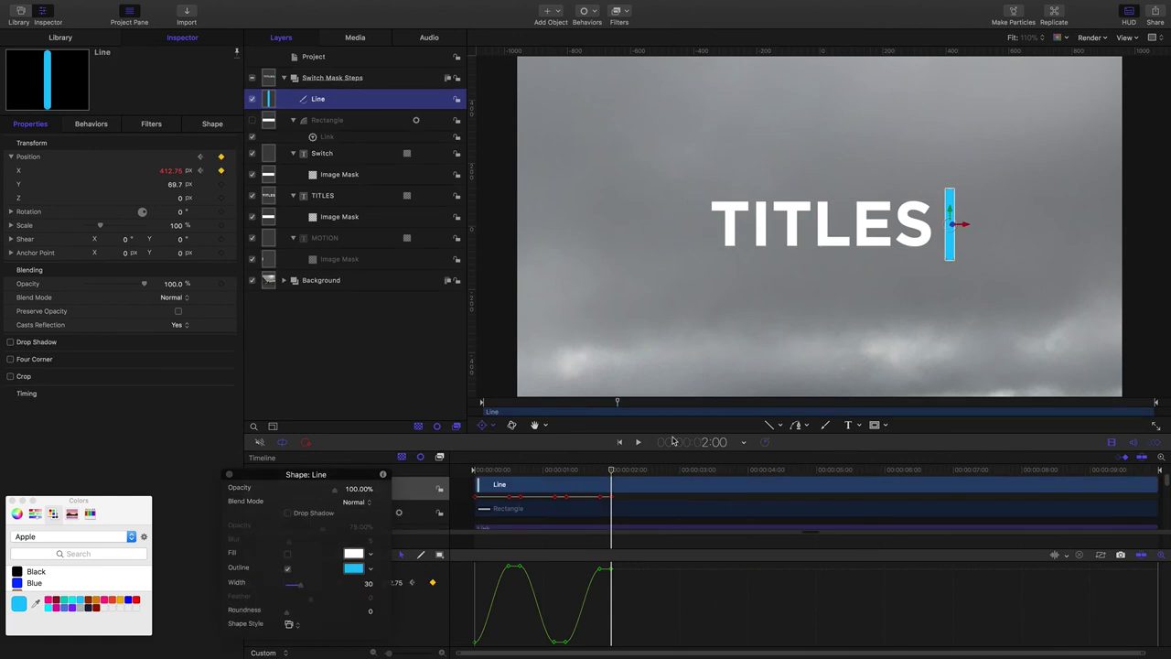
click(611, 470)
drag(611, 470, 645, 476)
drag(170, 172, 70, 172)
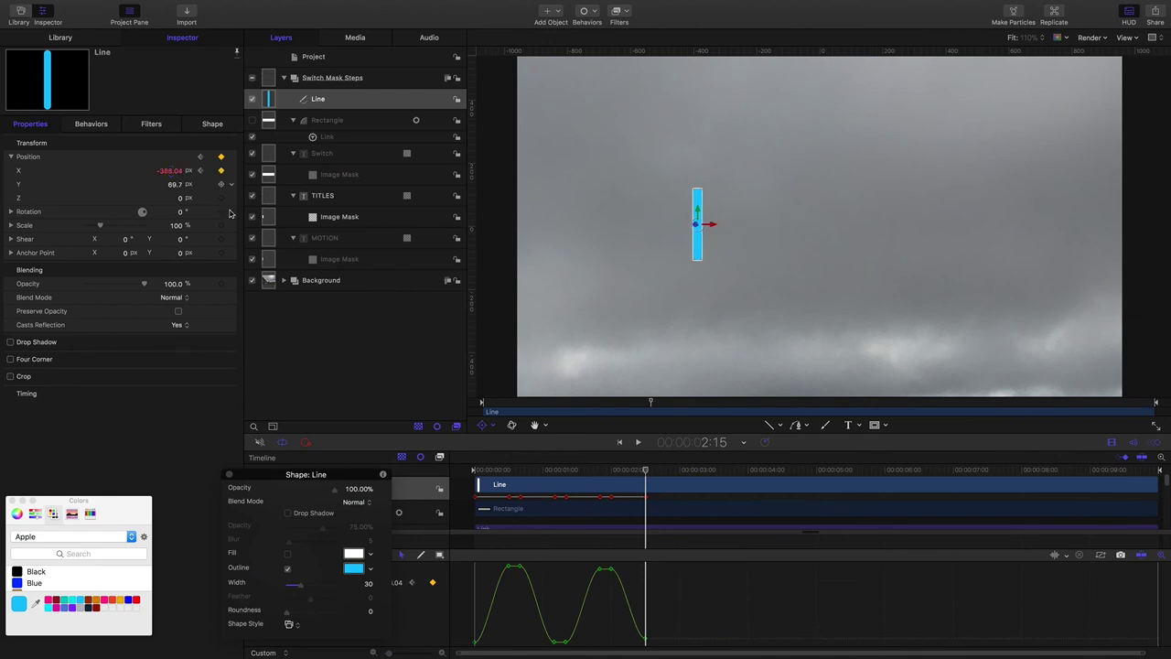
Step: Preview the whole title animation from the start
click(409, 335)
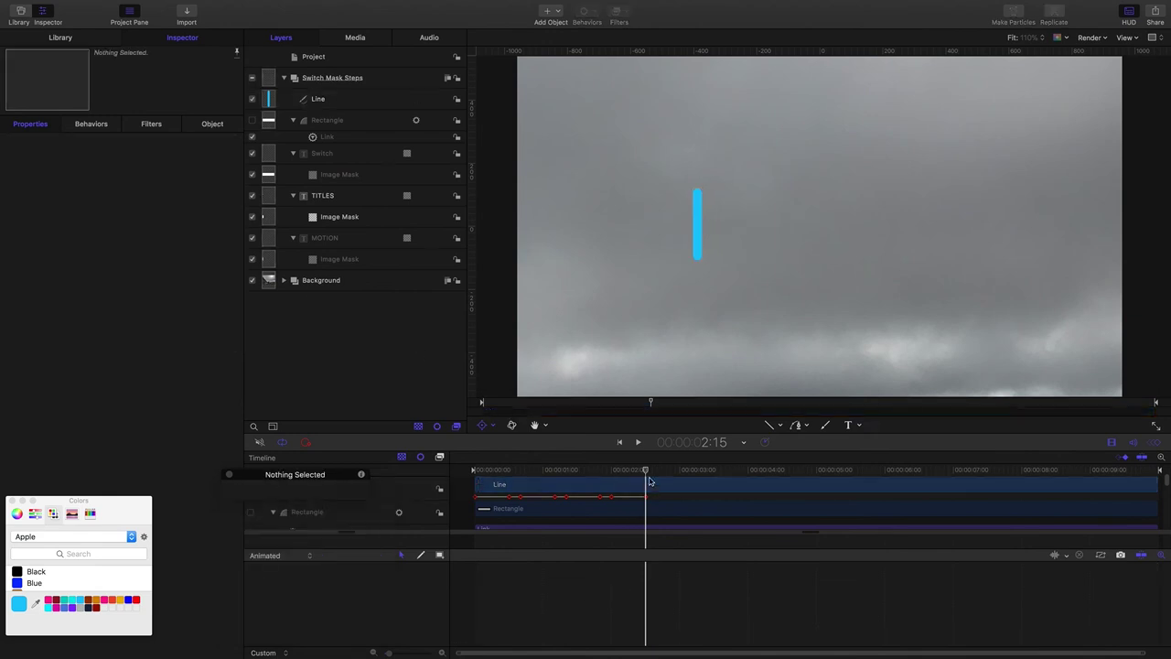
click(618, 441)
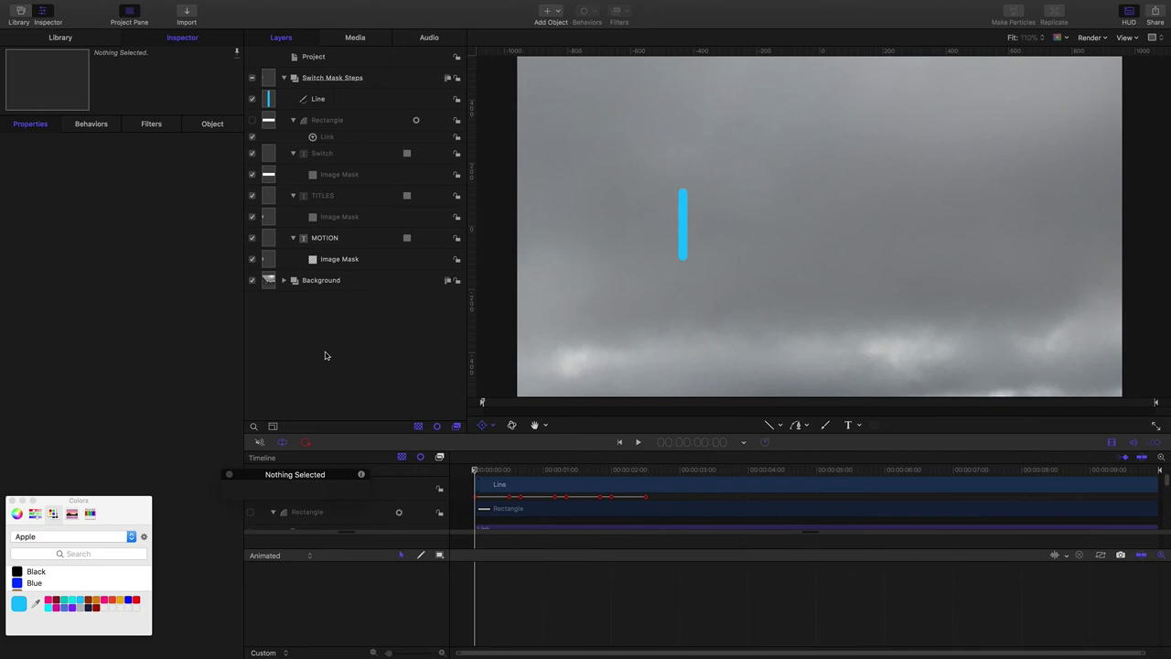
key(space)
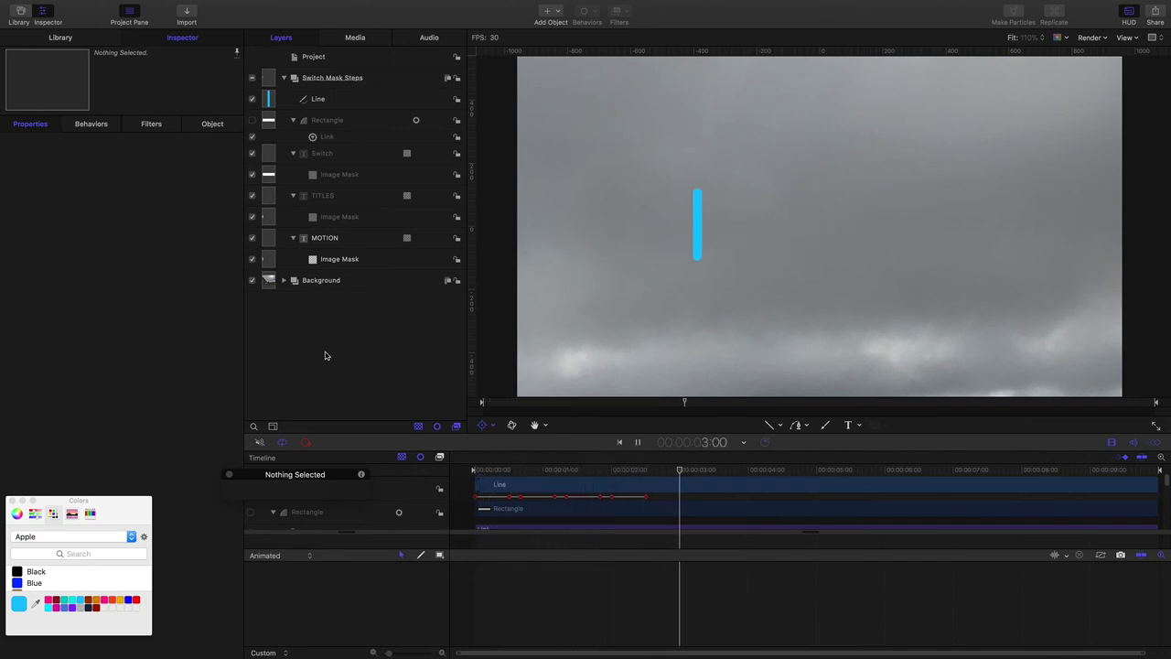
key(space)
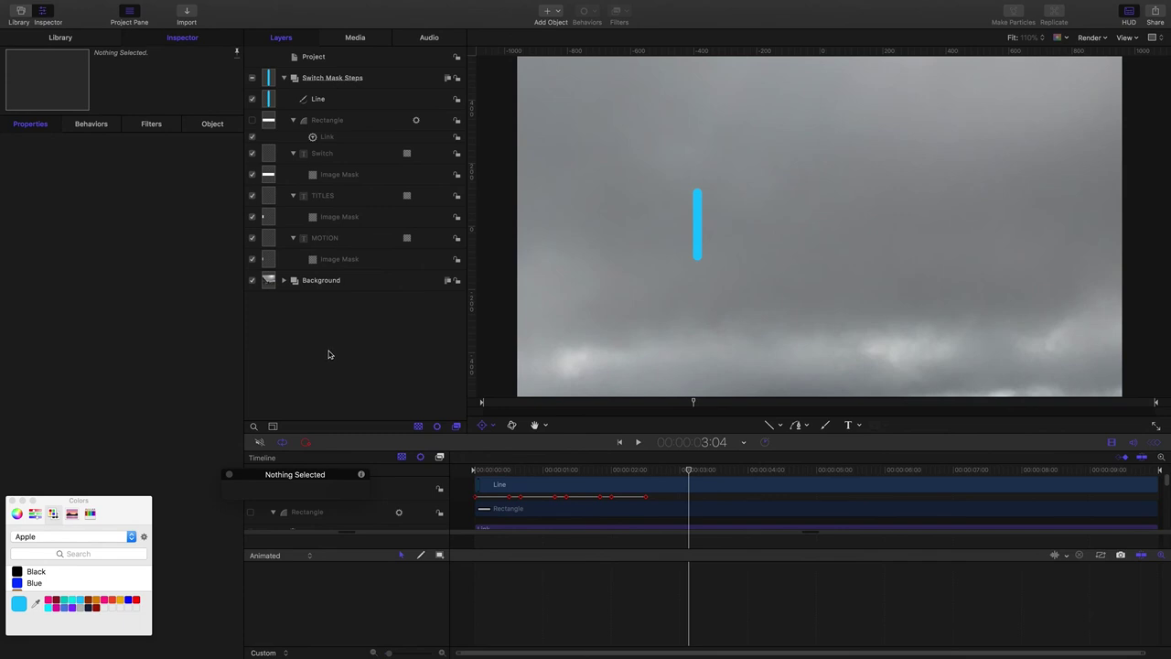
Step: Rewind to the start with the Line layer selected and list open projects in the Window menu
click(627, 470)
drag(627, 471, 378, 463)
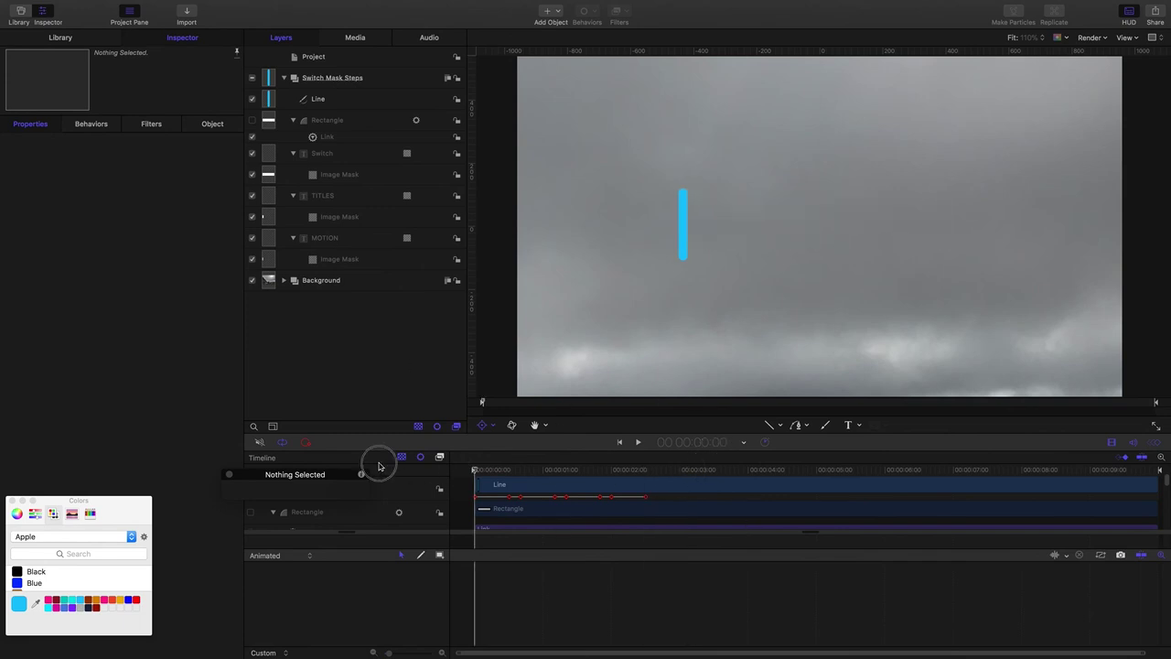
click(322, 100)
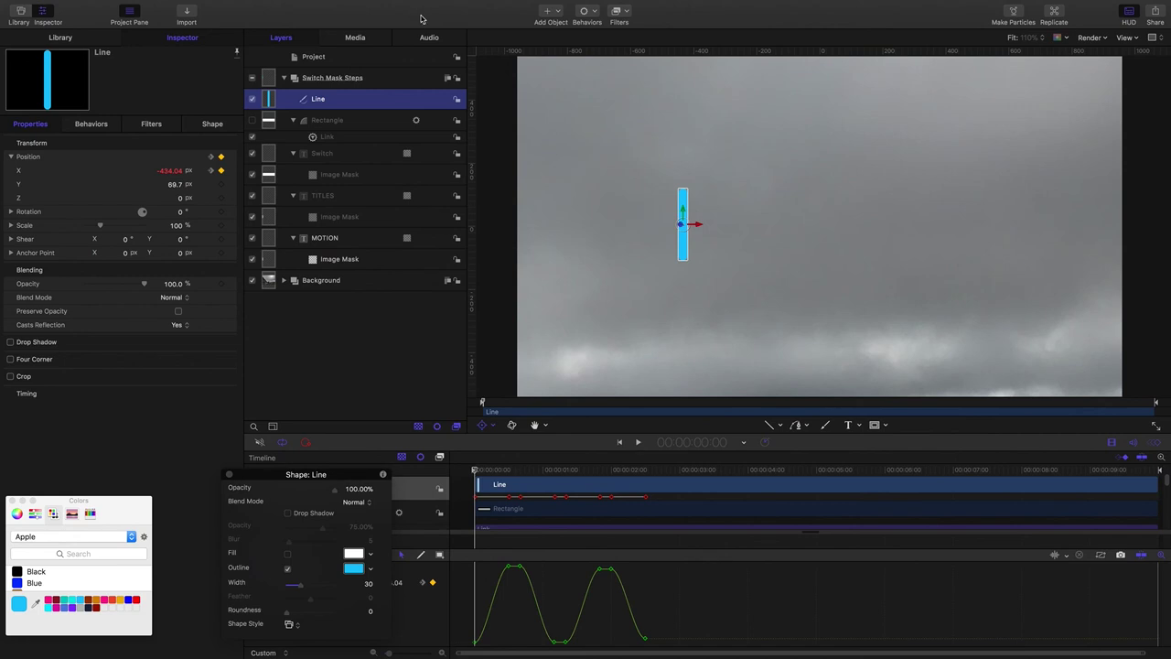
click(300, 7)
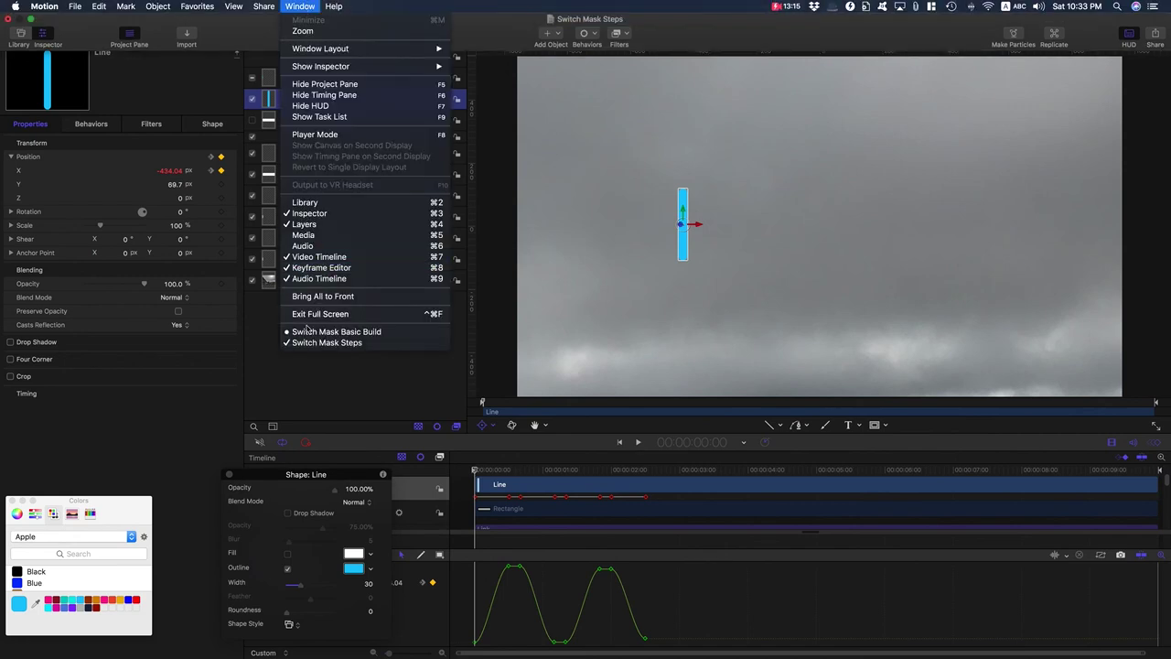
Step: In Switch Mask Basic Build, turn off Switch Mask 1 and turn on Switch Mask 2
click(326, 332)
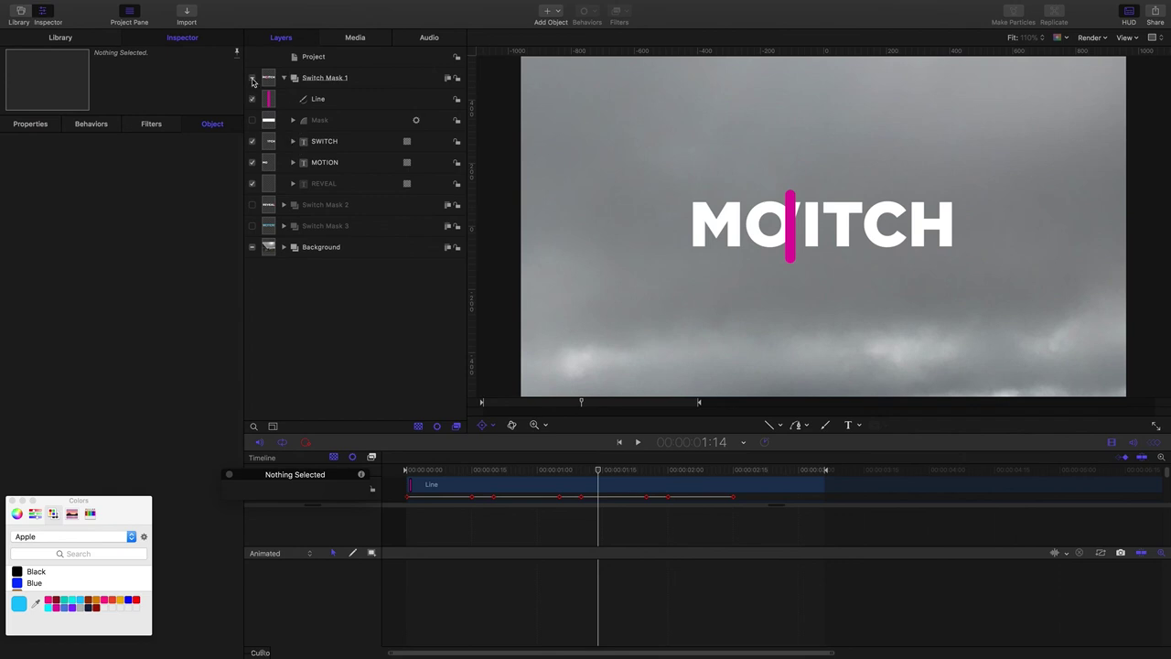
click(252, 79)
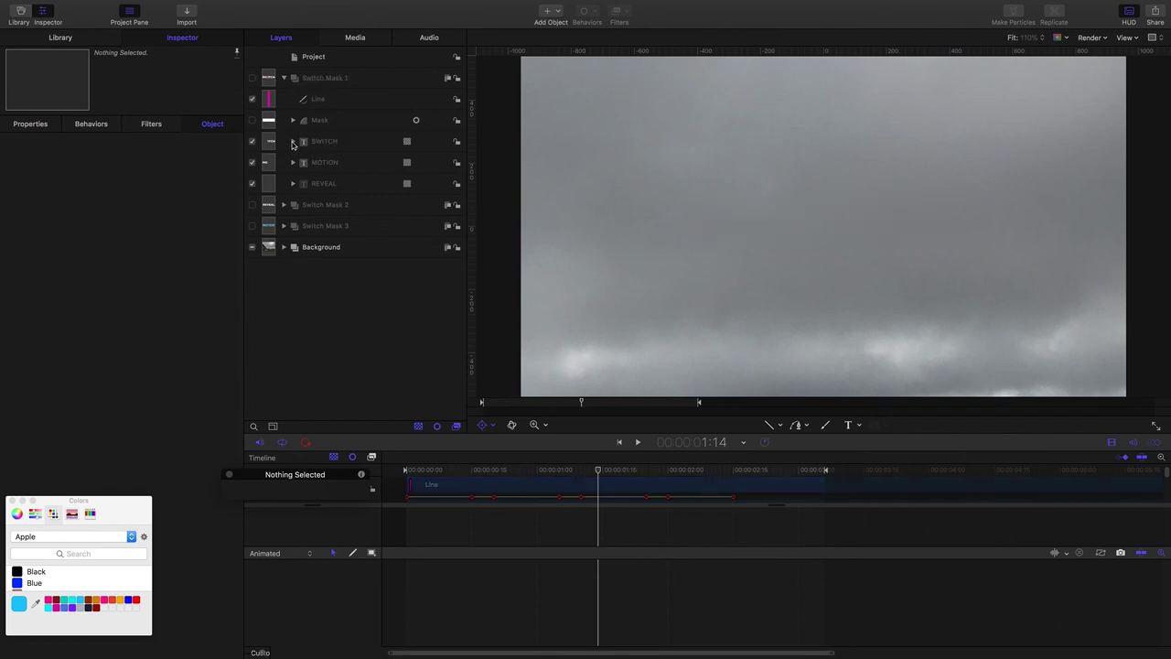
click(252, 204)
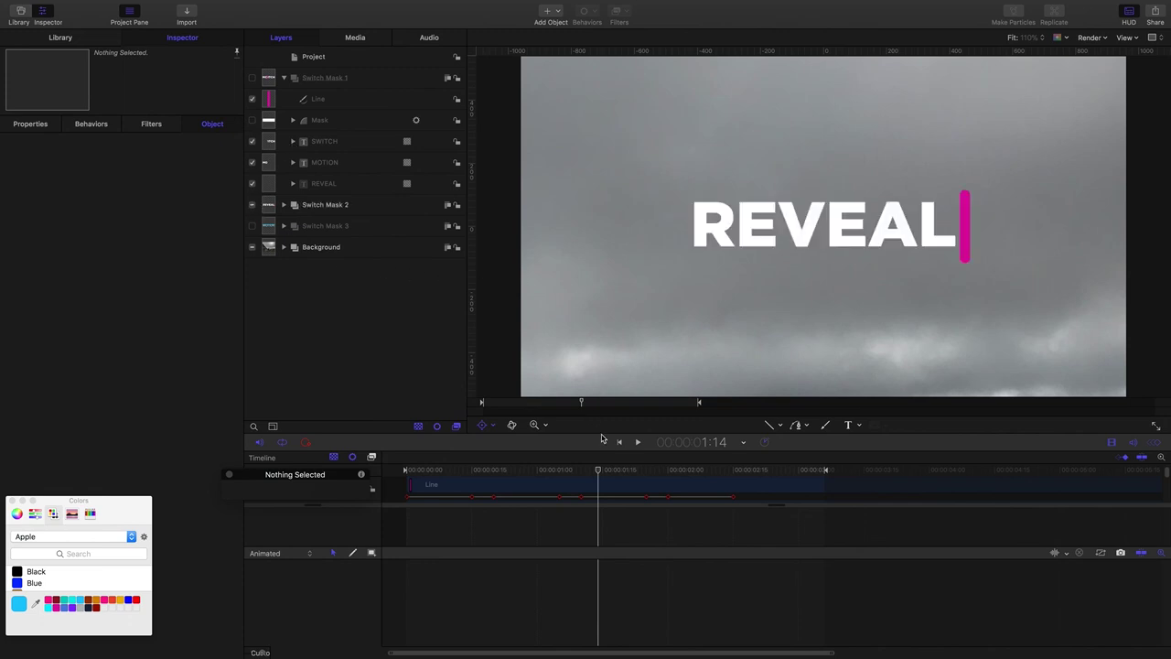
Step: Play and scrub Switch Mask 2's pink-line wipe from REVEAL to SWITCH
drag(598, 472, 248, 446)
key(space)
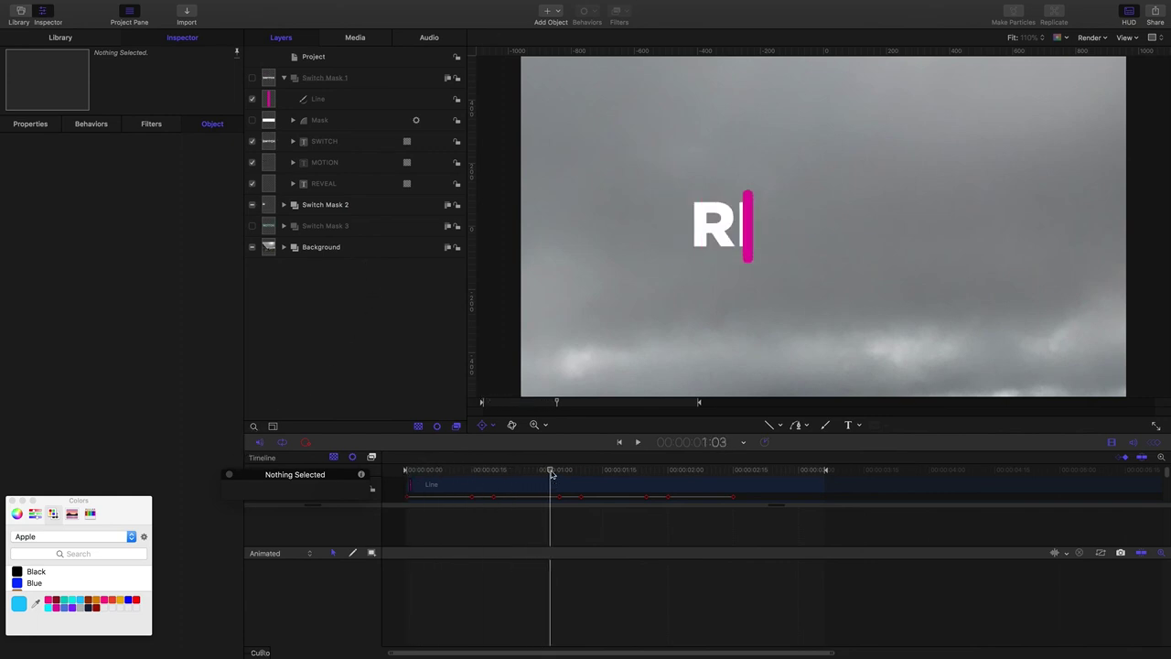
key(Home)
key(space)
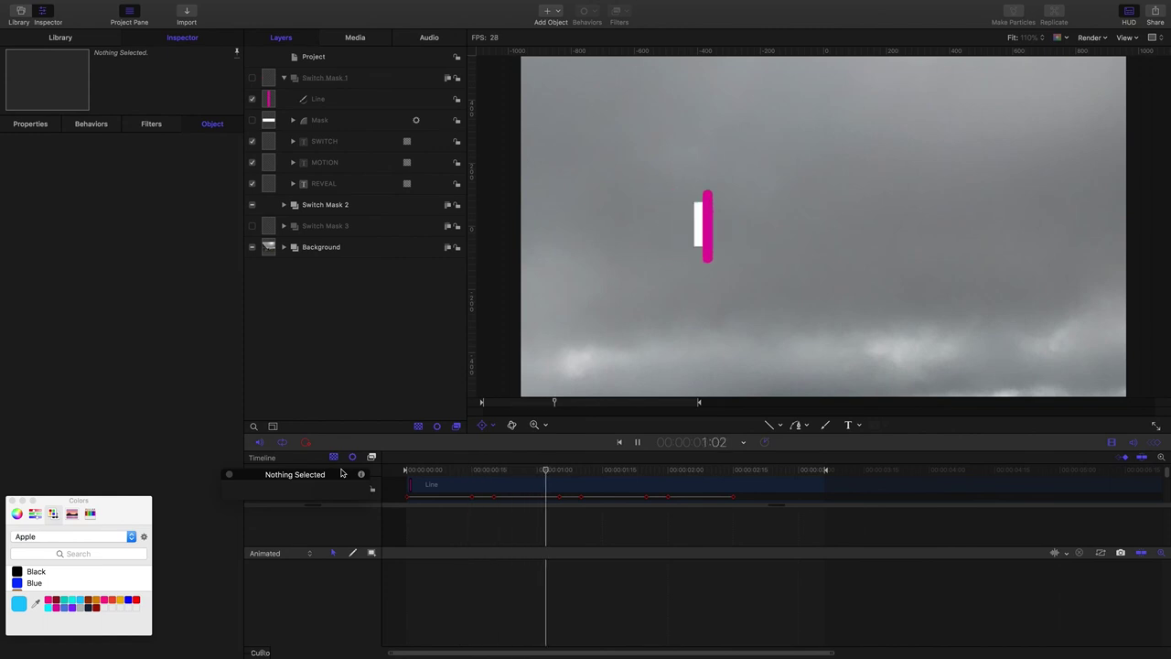
key(space)
drag(571, 472, 24, 452)
key(space)
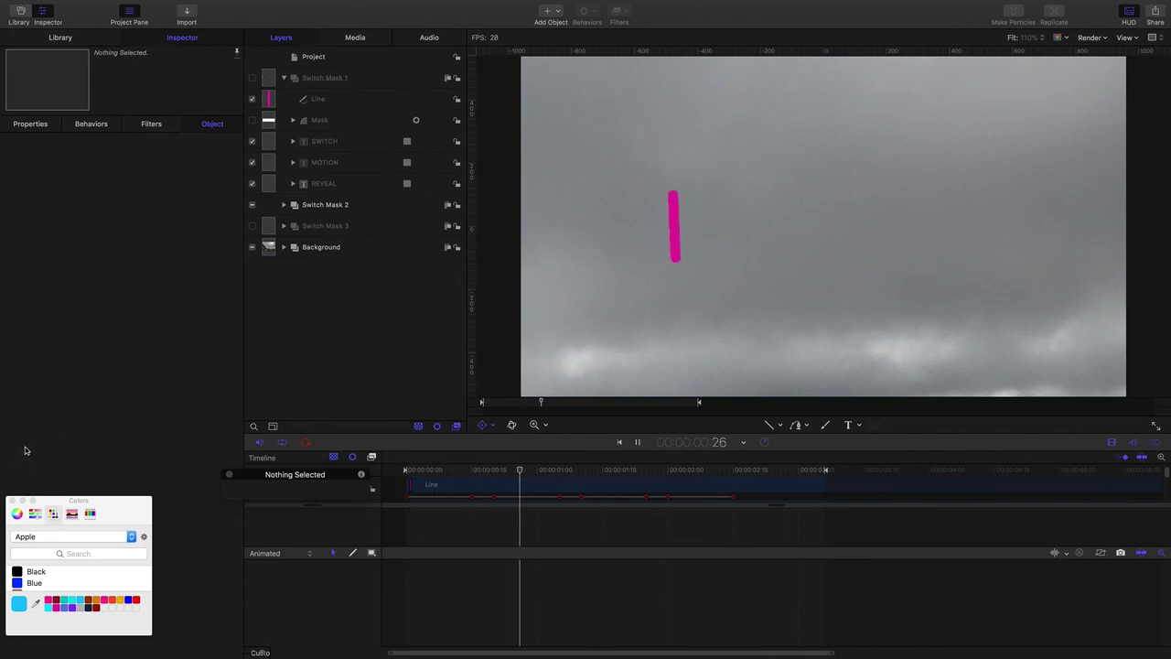
key(space)
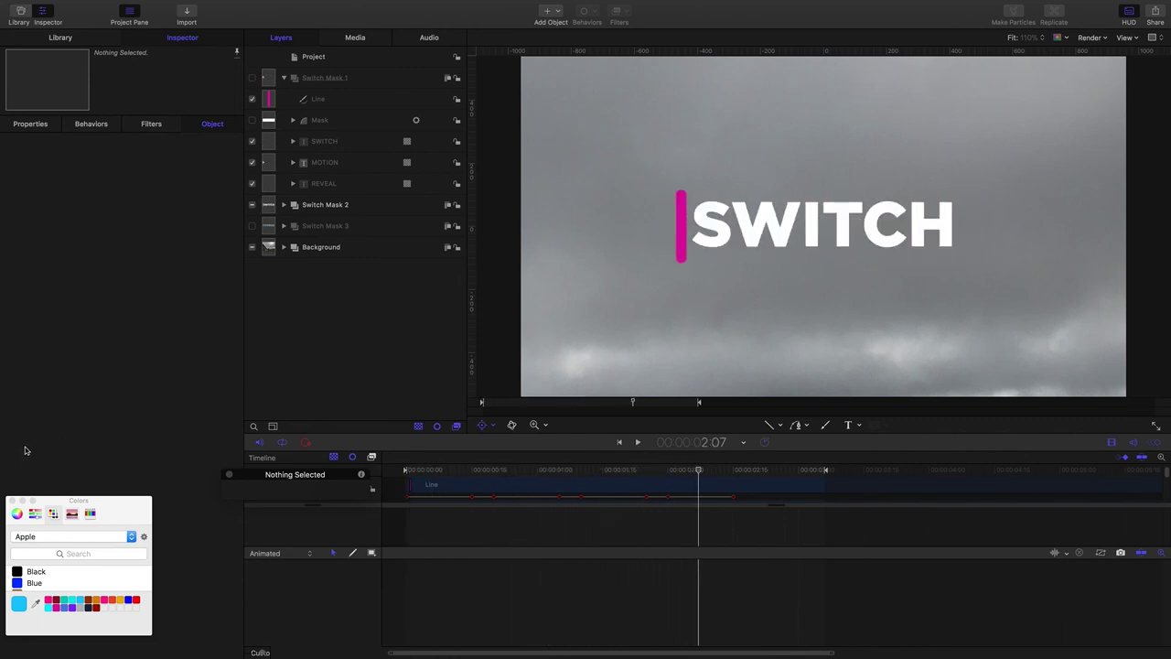
Step: Hide the pink Line layer and the Switch Mask 2 group
click(252, 101)
click(252, 101)
click(252, 205)
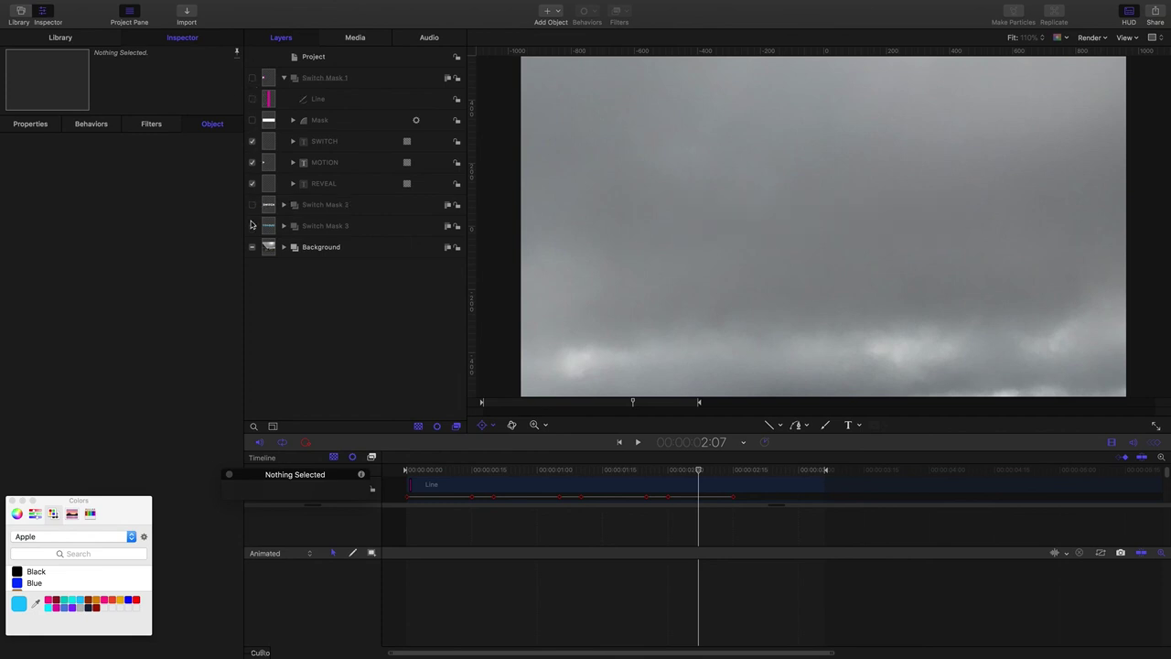
Step: Turn on Switch Mask 3 and play its cyan-line title switch from the start
click(252, 226)
drag(697, 471, 178, 429)
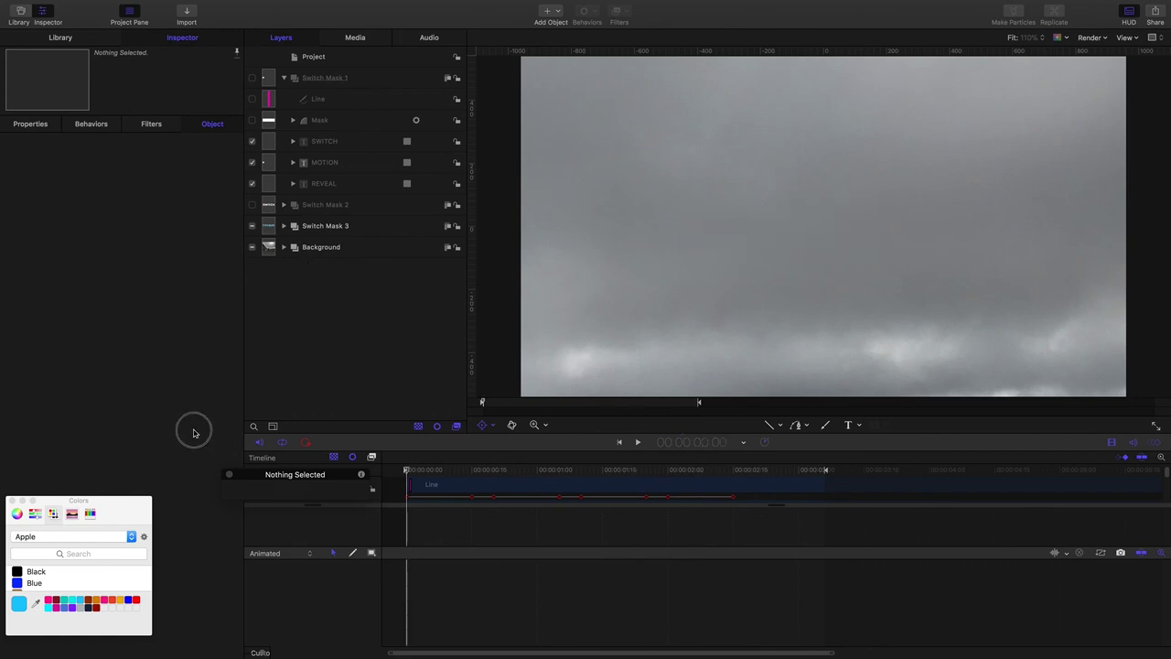
key(space)
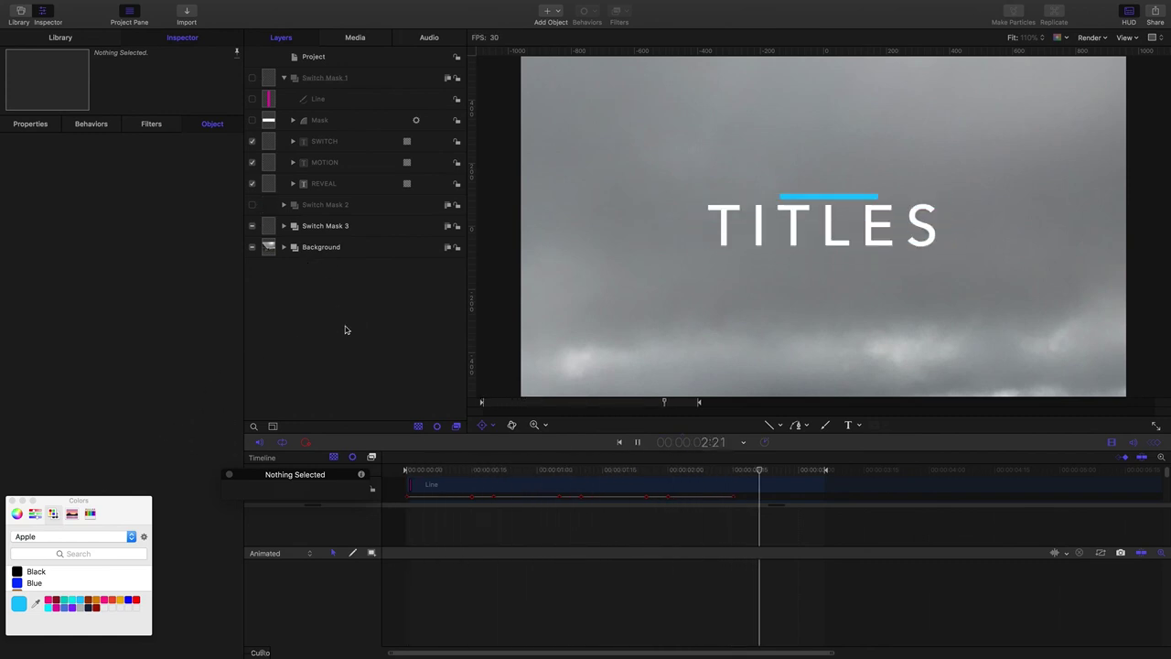
key(space)
key(space)
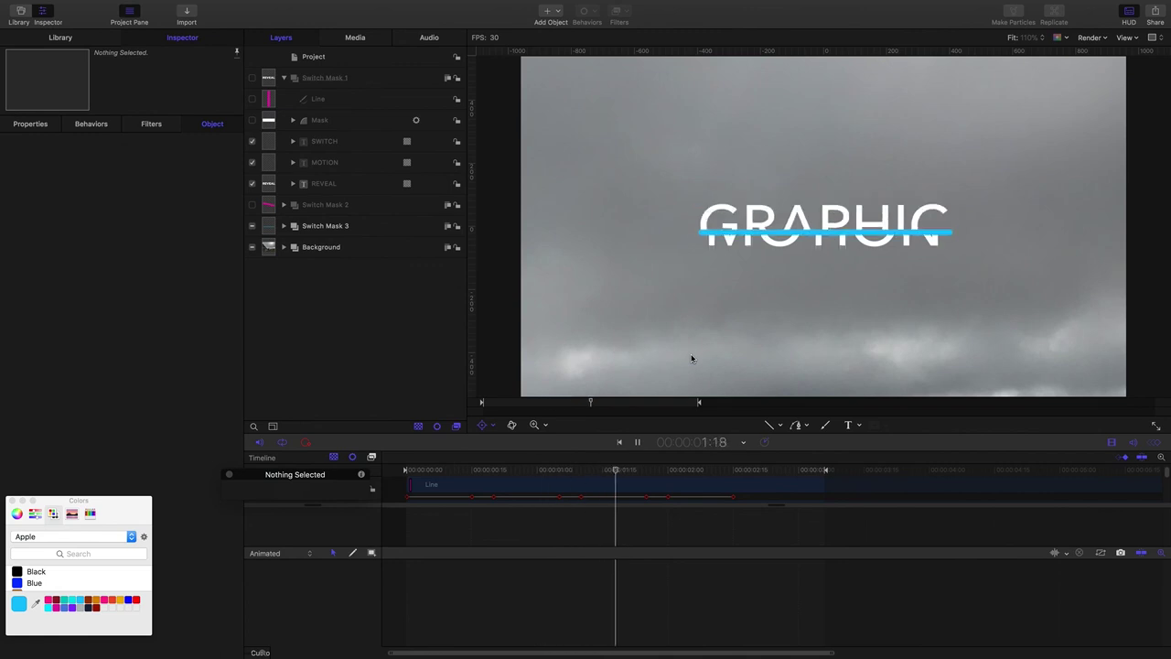
key(space)
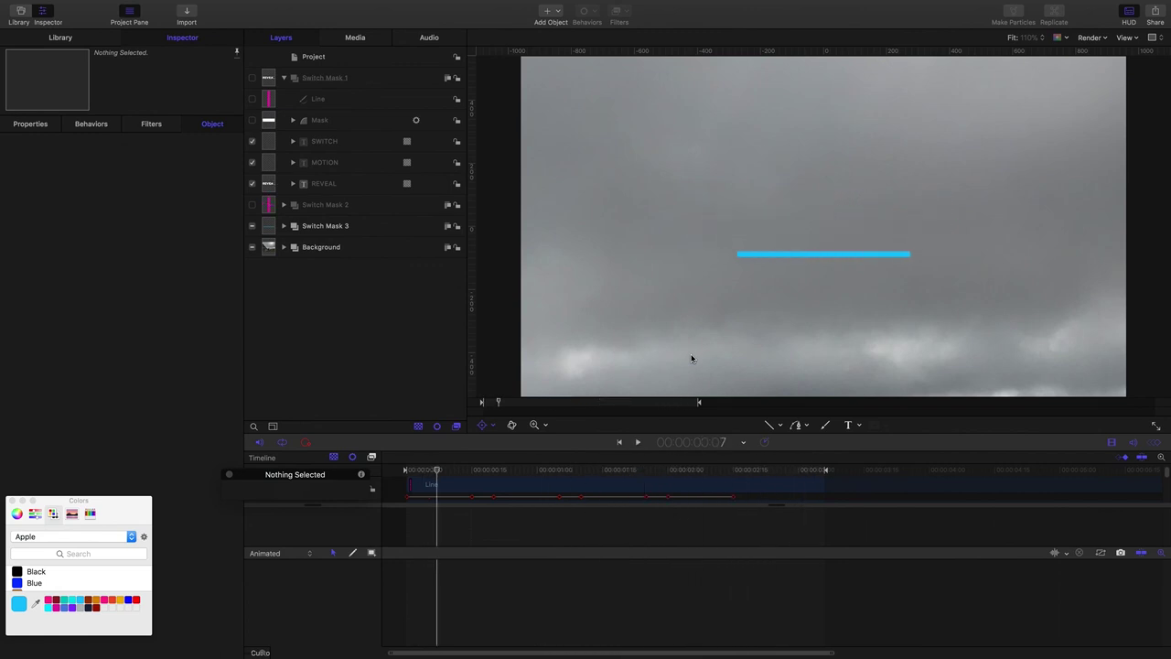
Step: Enable the Switch Mask Channel city photo inside Switch Mask 3's Background group
click(284, 226)
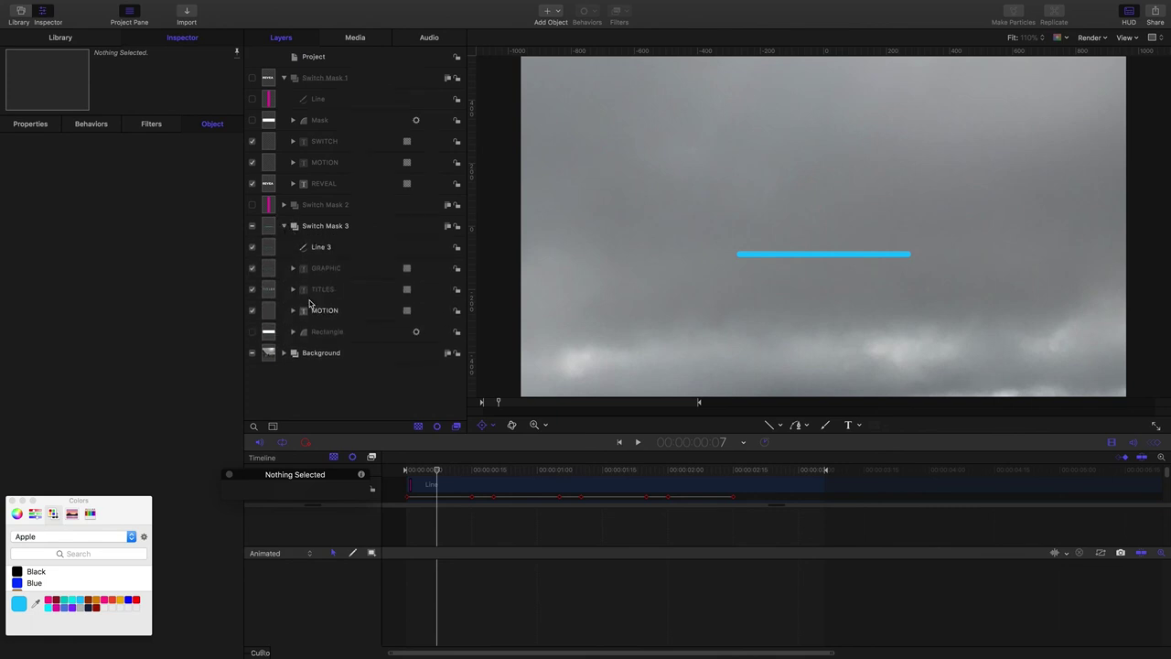
click(284, 353)
click(252, 375)
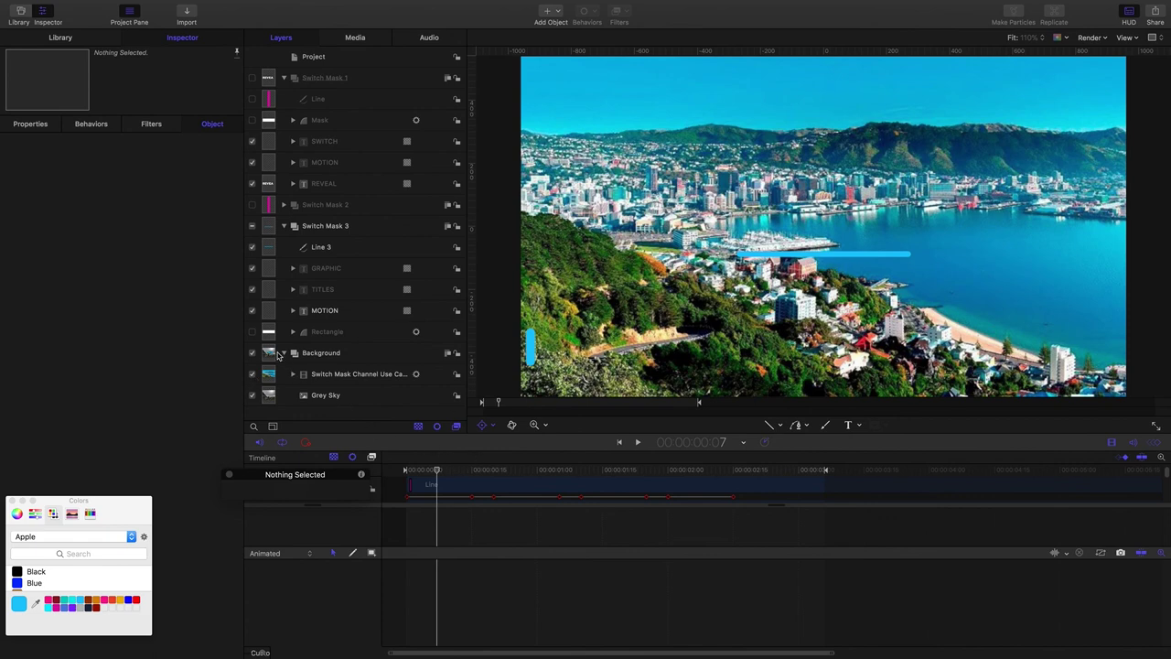
Step: Disable Switch Mask 3 and play the WELLINGTON New Zealand city sequence from the start
click(253, 227)
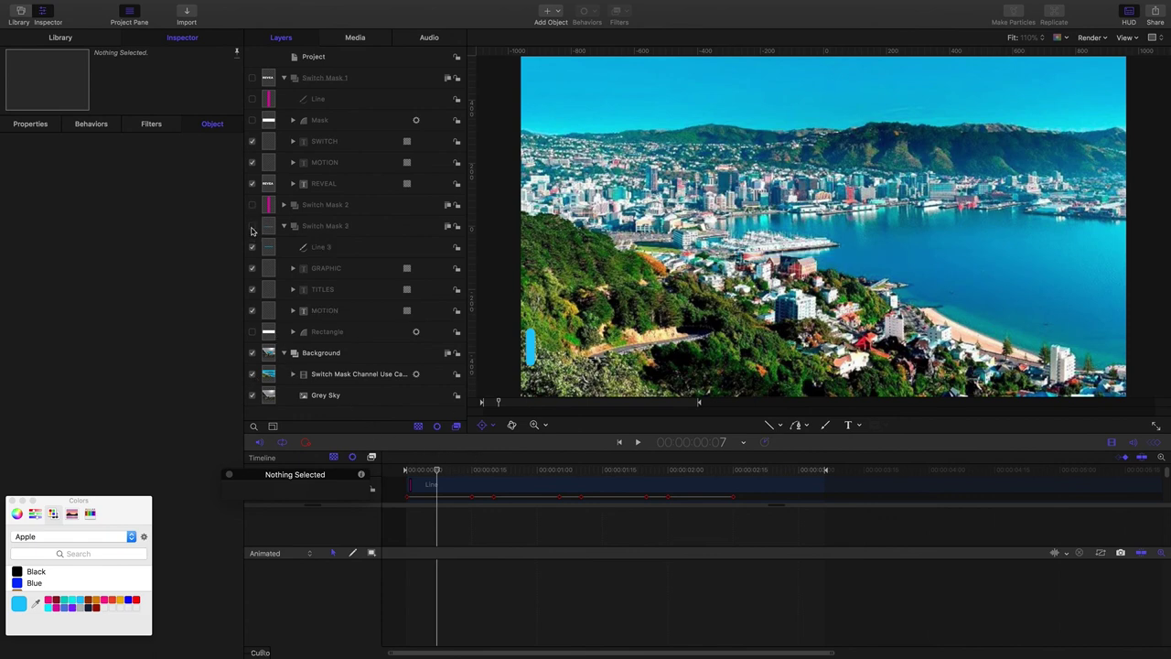
click(437, 471)
drag(437, 471, 326, 458)
key(space)
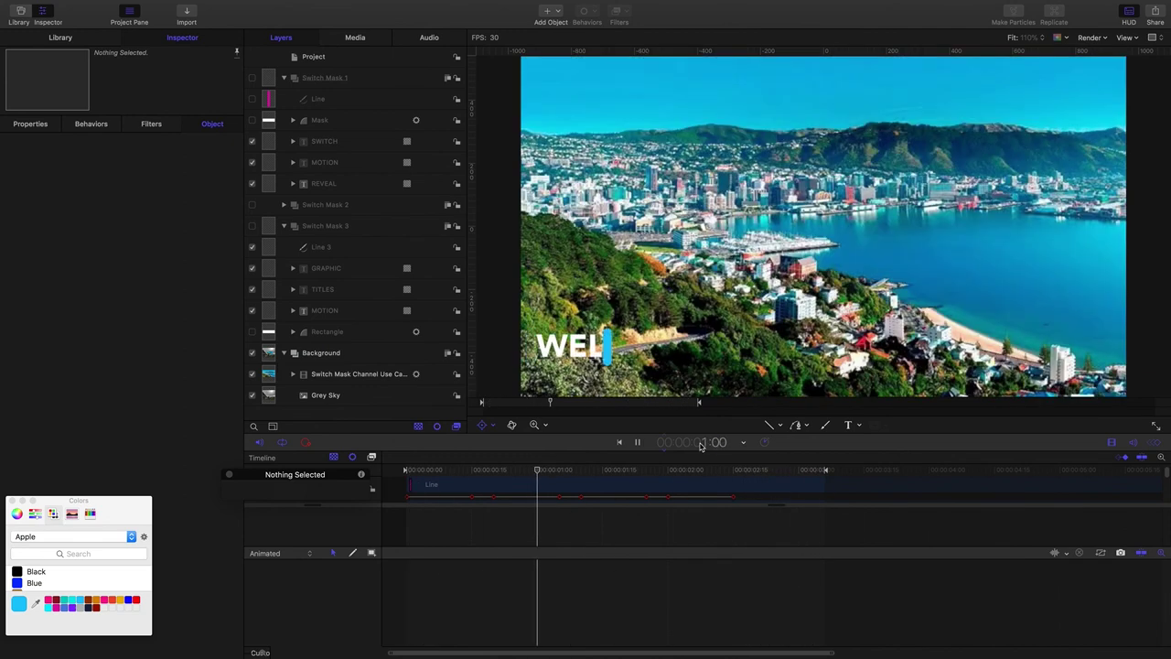
Step: Replay the sequence and stop on the 412, 500 POPULATION title over the hillside houses
drag(831, 472, 1117, 490)
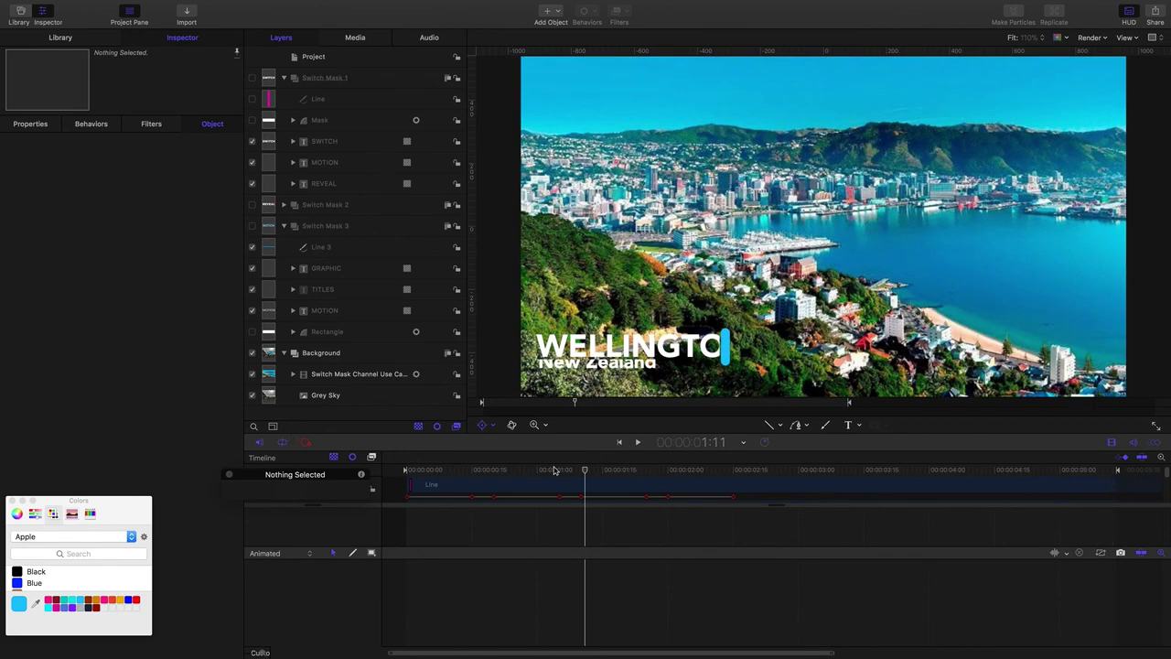
key(Home)
key(space)
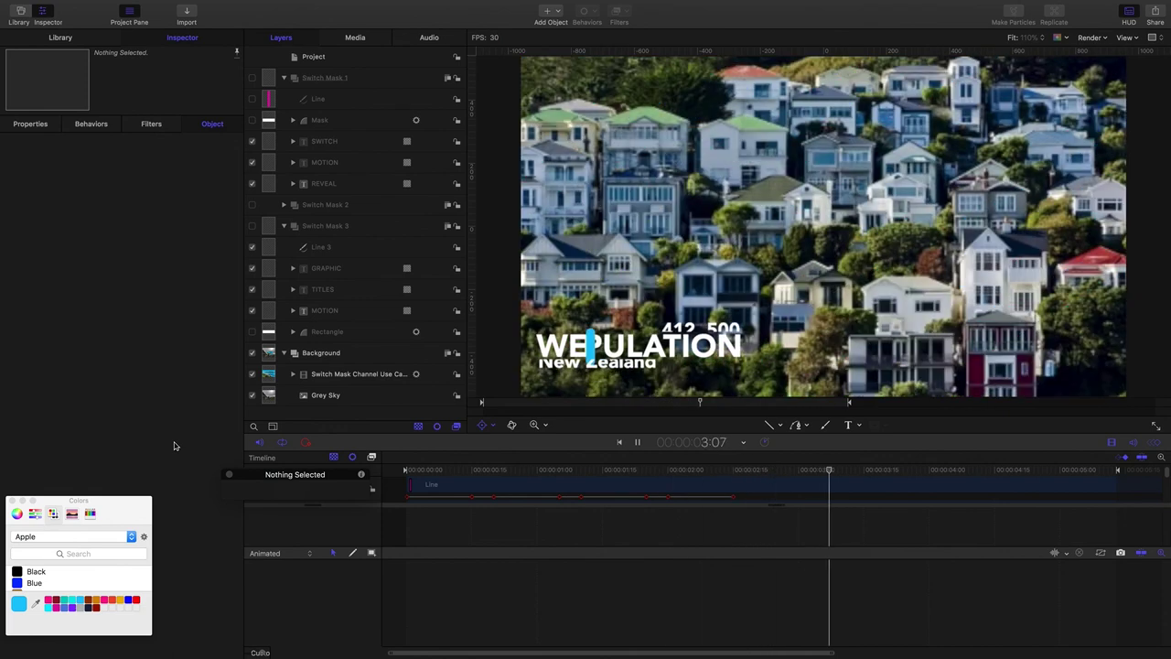
key(space)
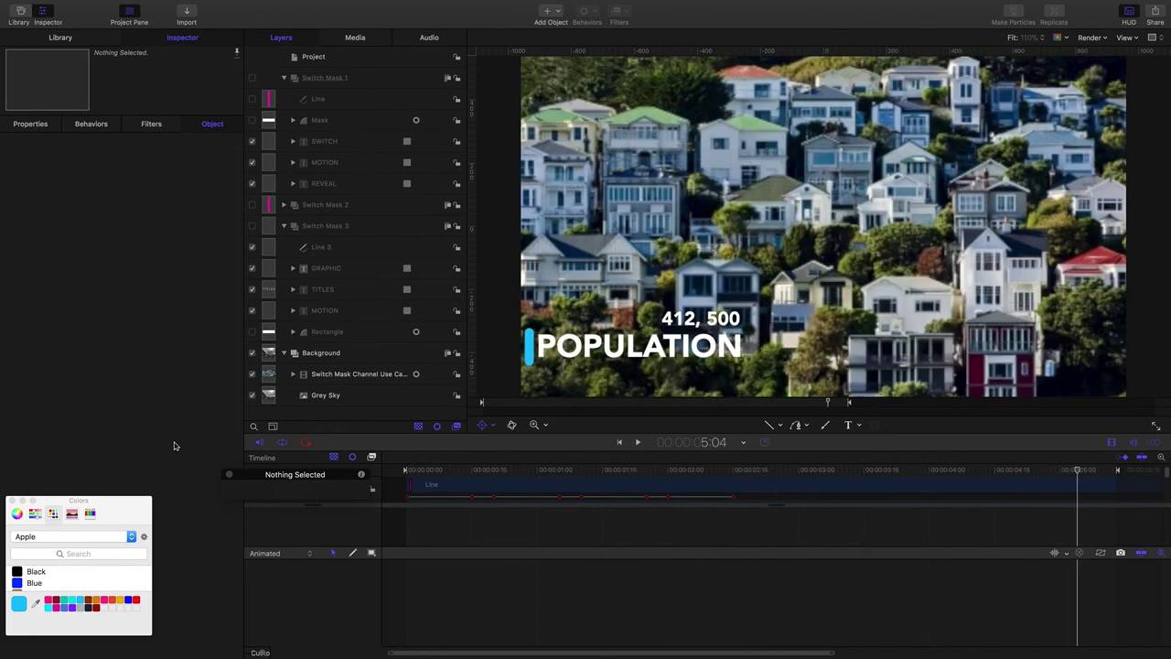